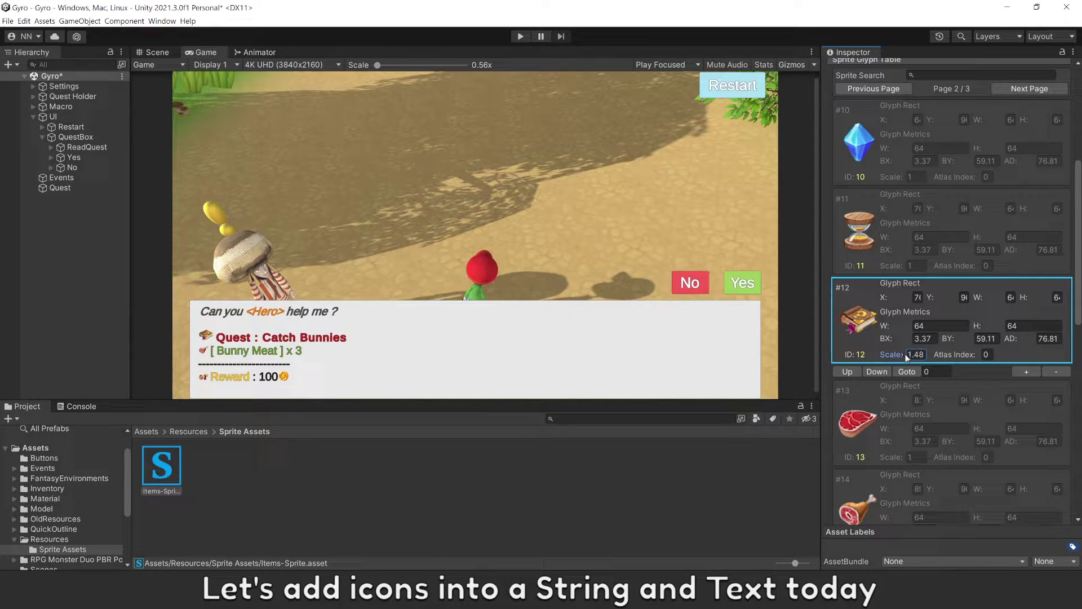
Drag glyph #12's Scale in the Sprite Glyph Table from 1.48 up to 1.54.
left_click_drag(893, 355, 916, 341)
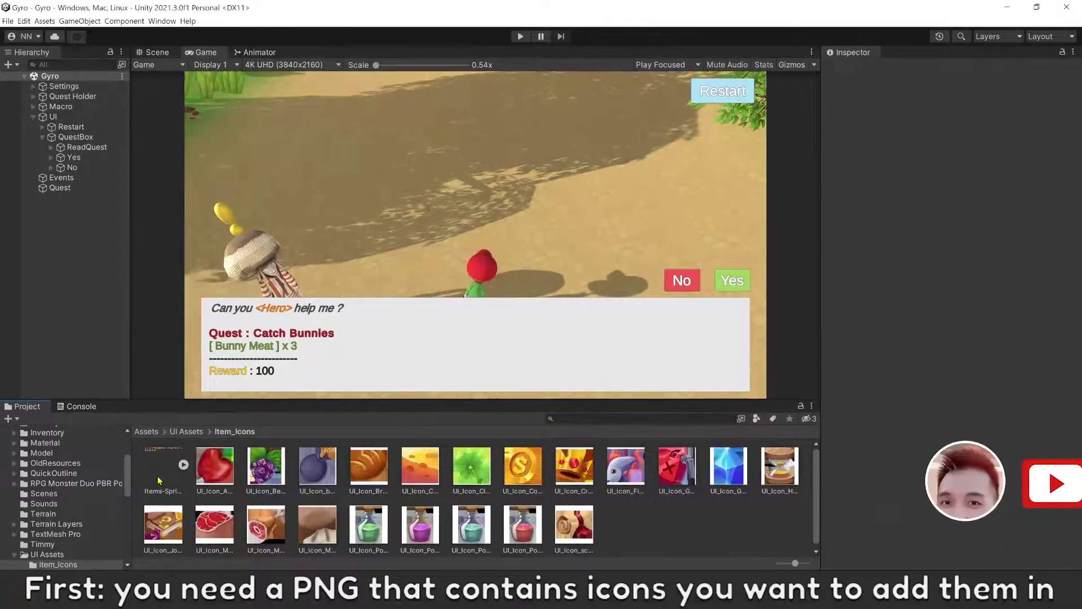
Select Items-Sprite.png and preview the icon sheet image, then dismiss the preview.
left_click(159, 477)
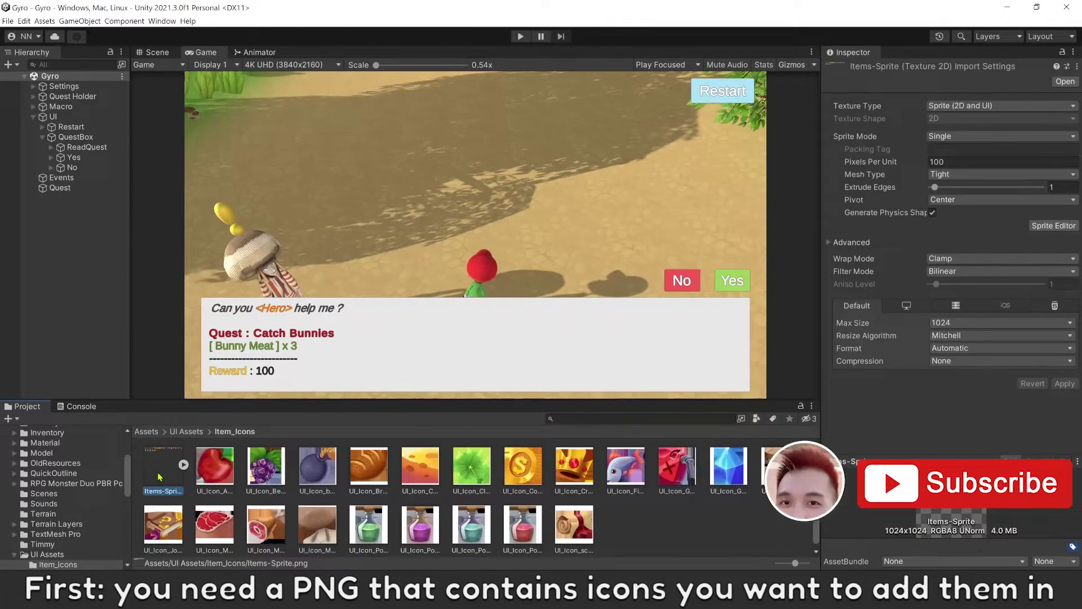
double_click(158, 476)
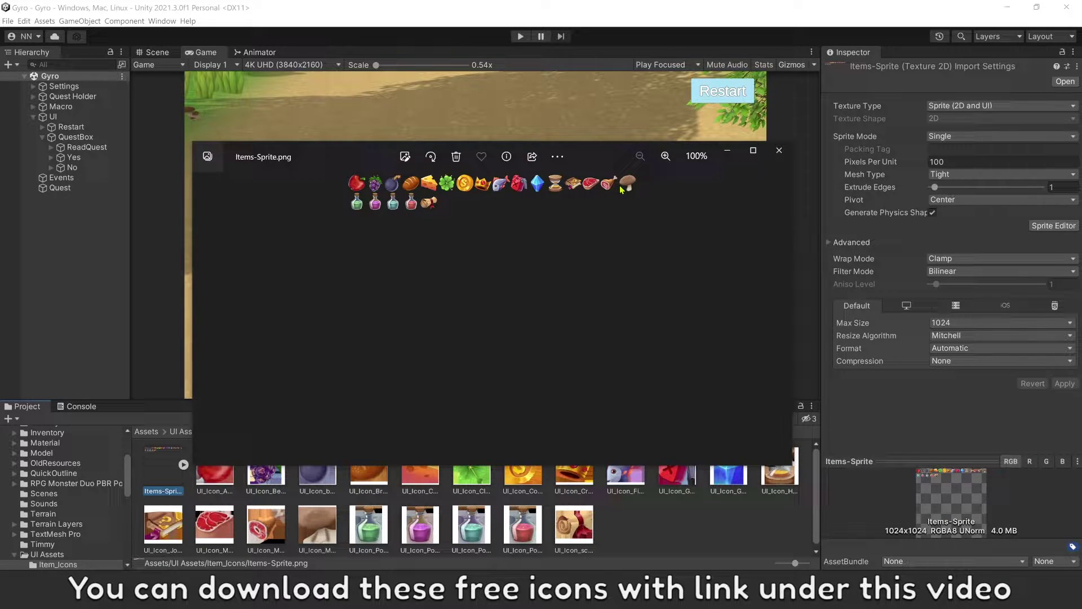
left_click(779, 150)
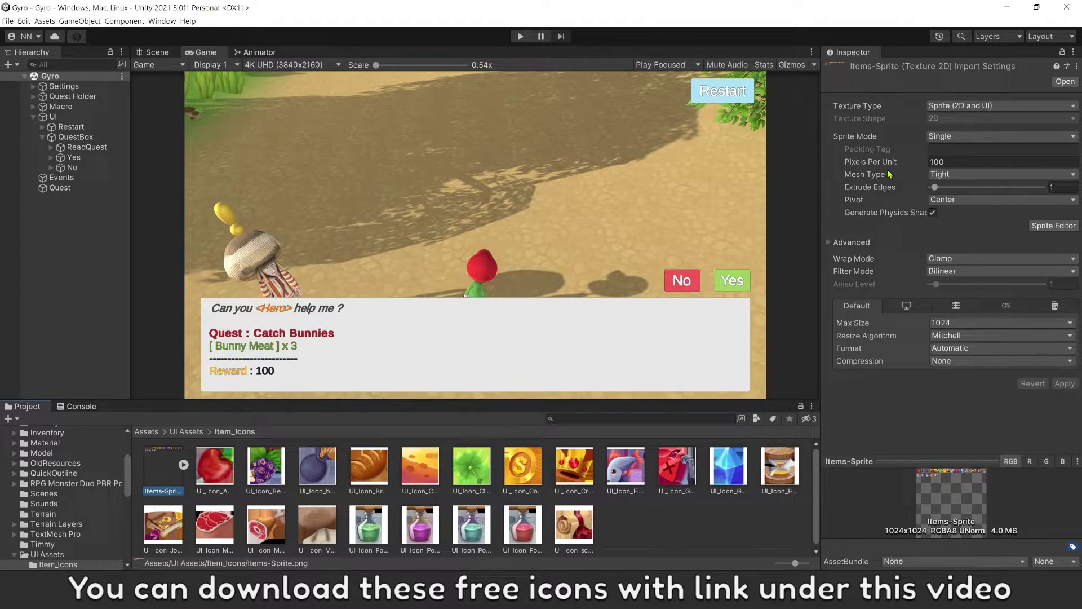
Keep Texture Type Sprite (2D and UI), set Sprite Mode to Multiple and apply the import settings.
left_click(956, 106)
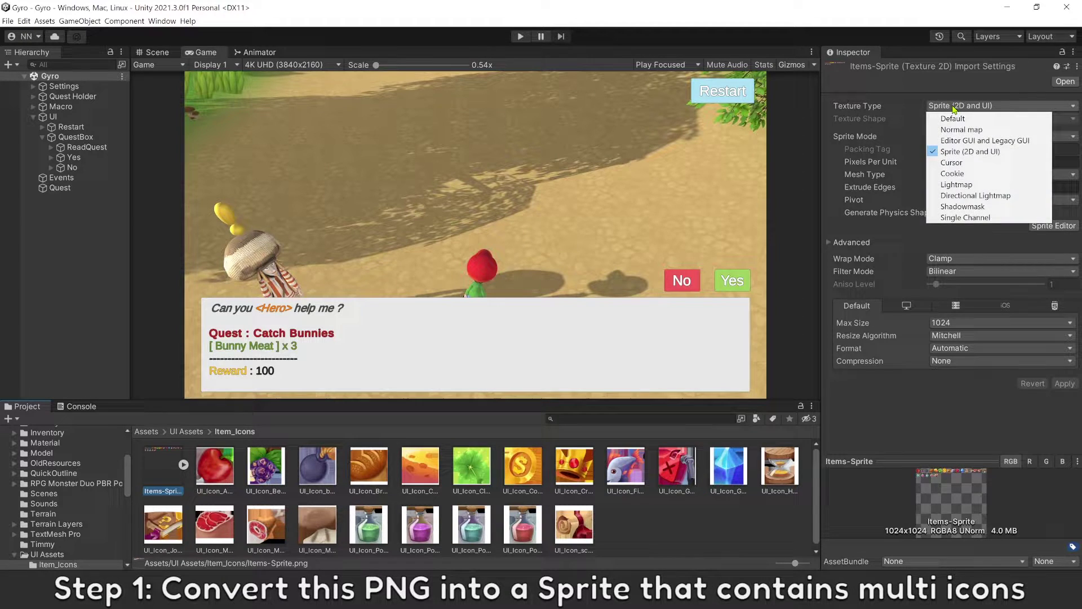
left_click(964, 153)
left_click(961, 137)
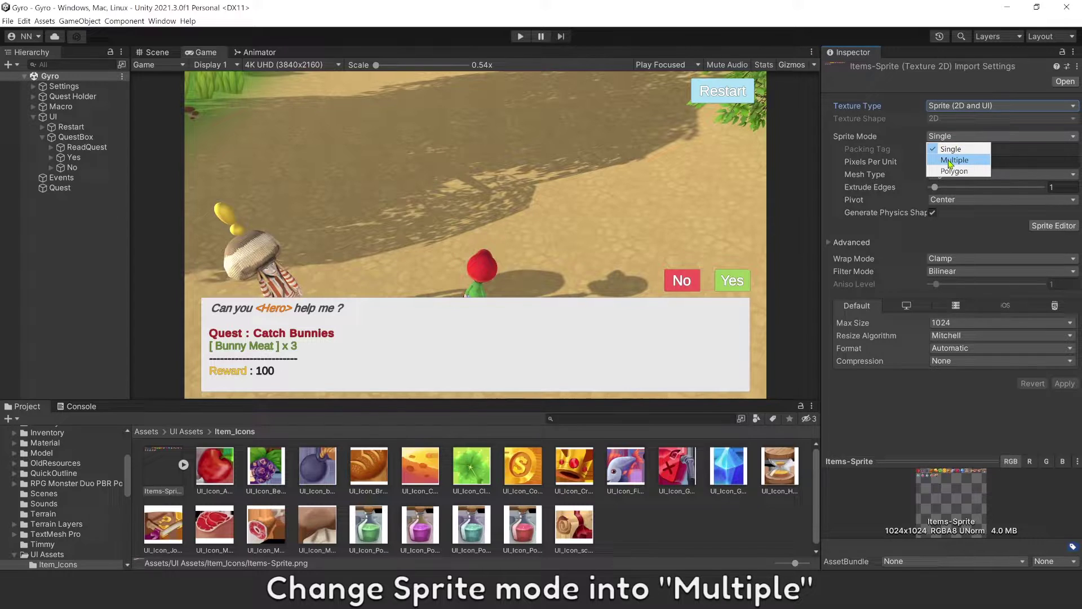
left_click(954, 159)
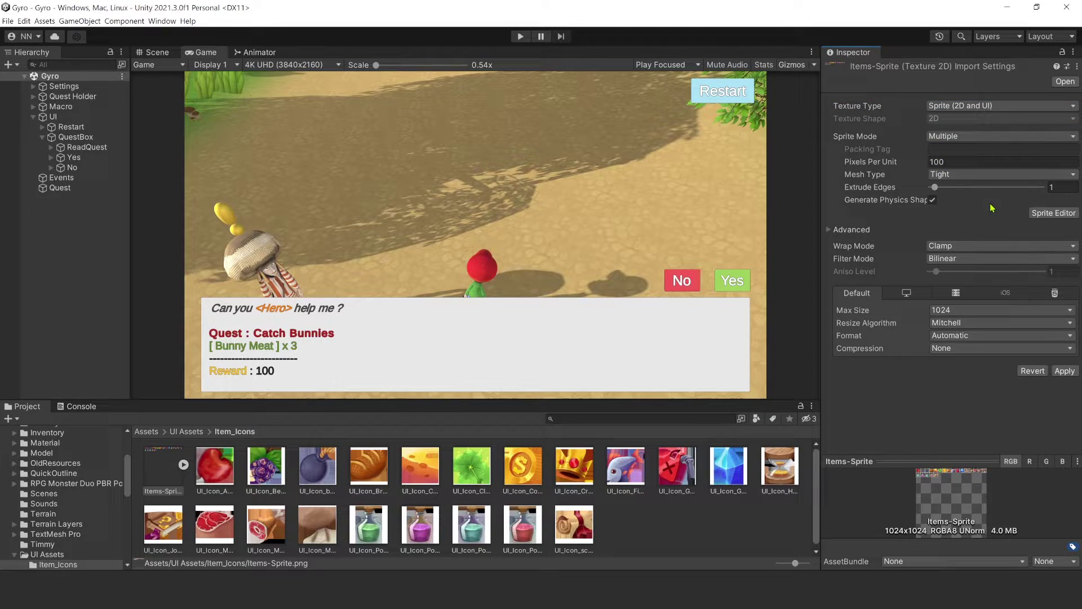
left_click(1065, 371)
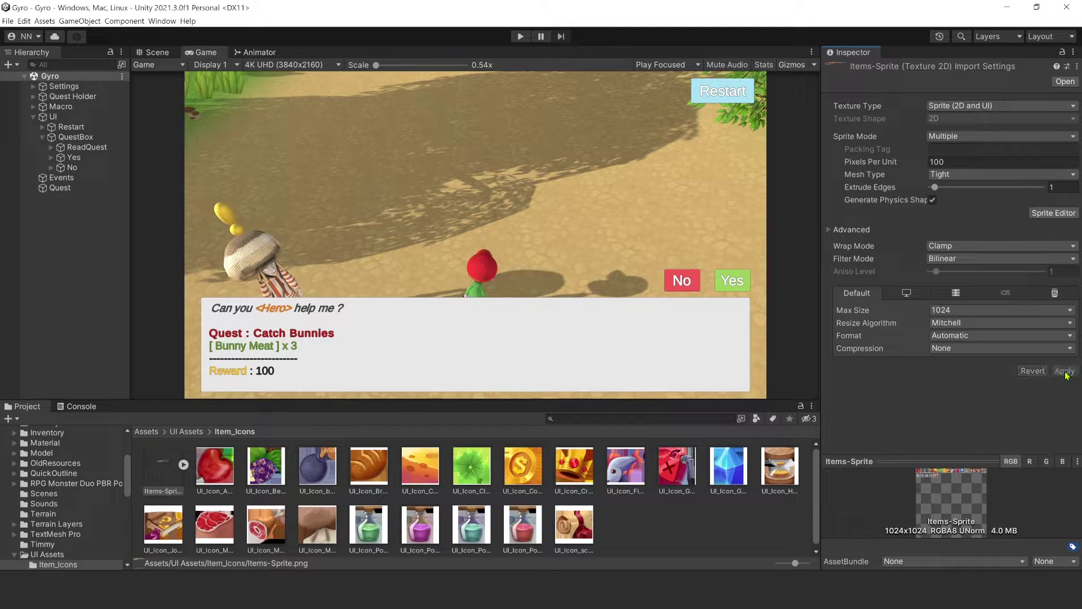
In the Sprite Editor, choose Grid By Cell Size as the slicing type.
left_click(1053, 212)
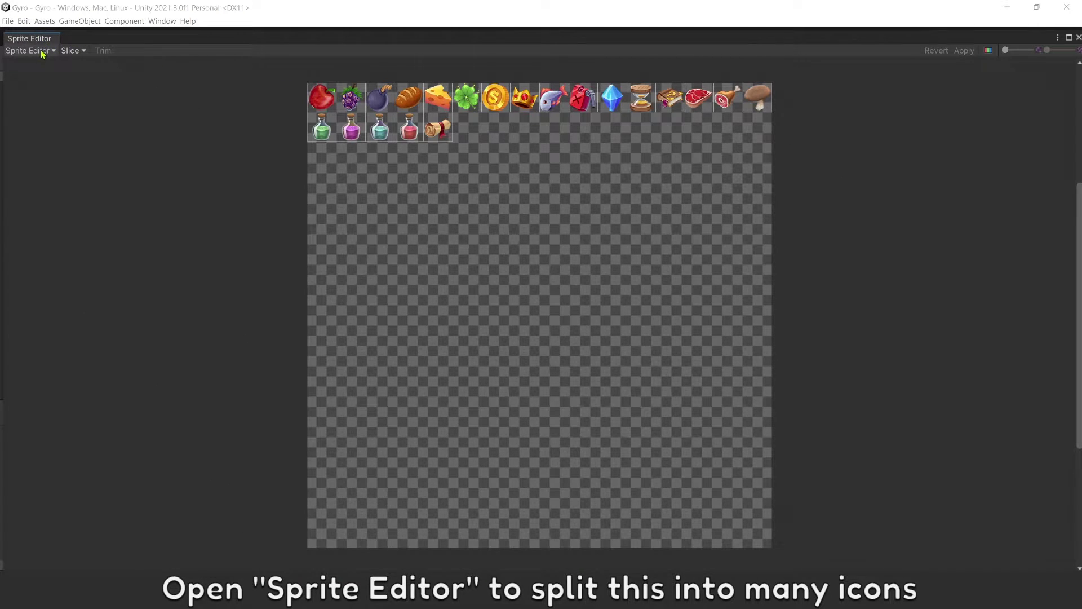
left_click(35, 51)
left_click(72, 52)
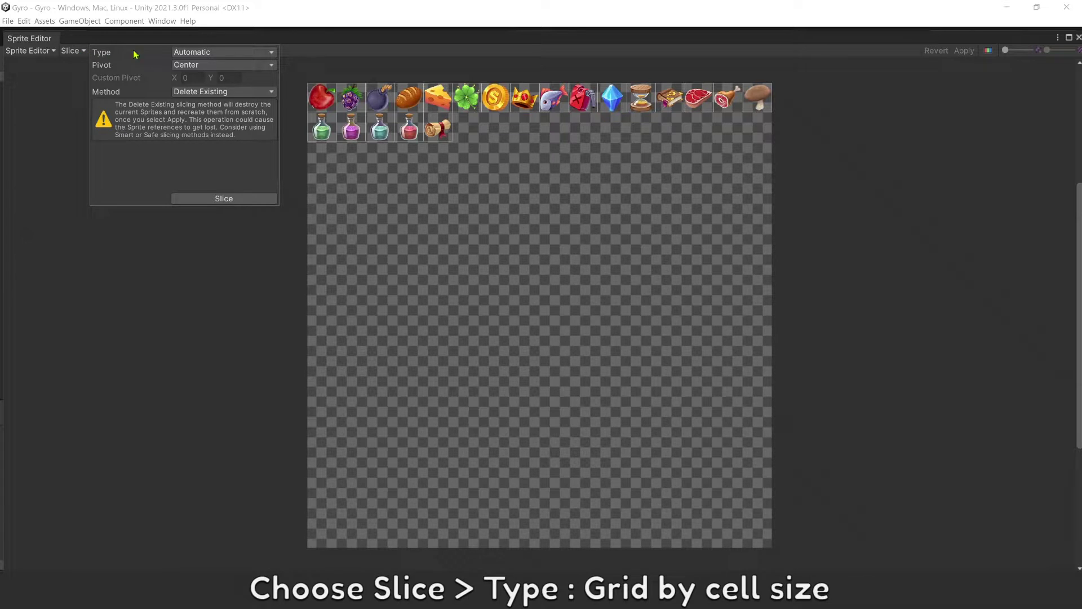
left_click(221, 51)
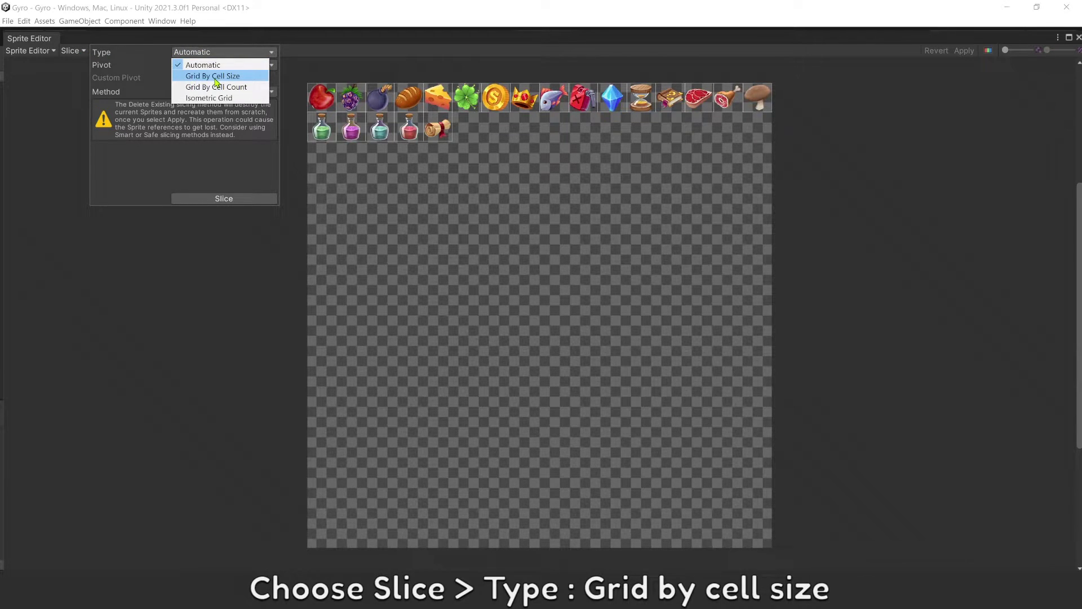
left_click(213, 76)
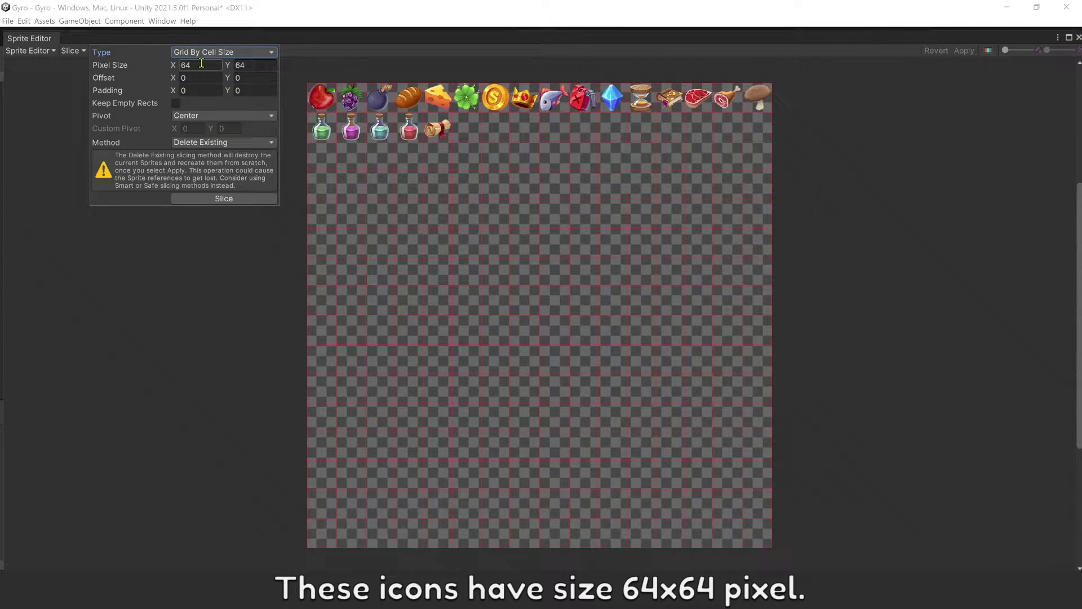
Slice the sheet into 64×64 pixel cells and apply the slicing.
left_click(195, 65)
key("Tab")
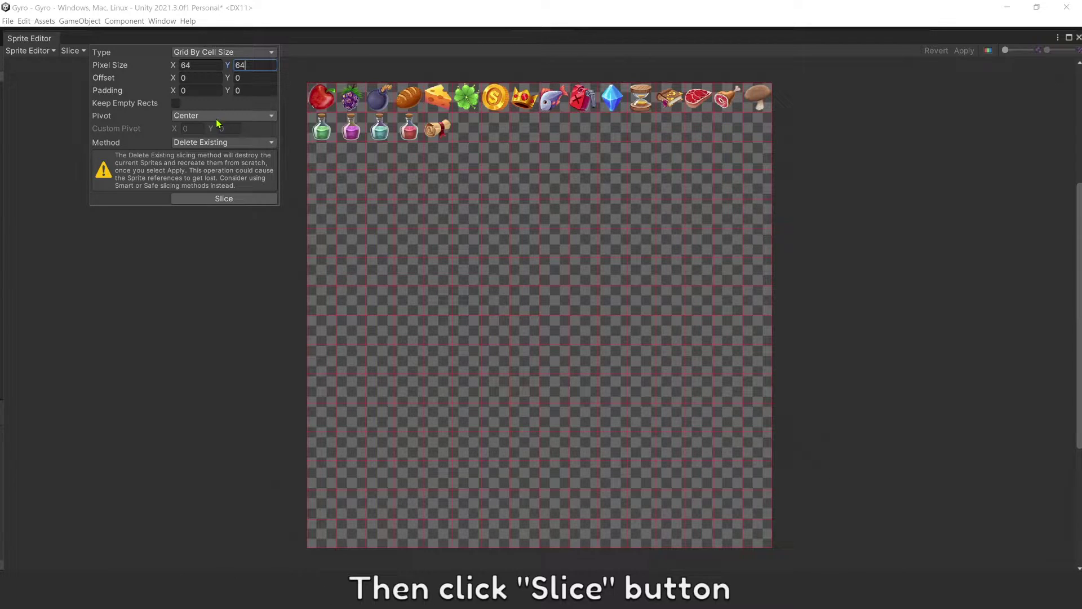
left_click(225, 201)
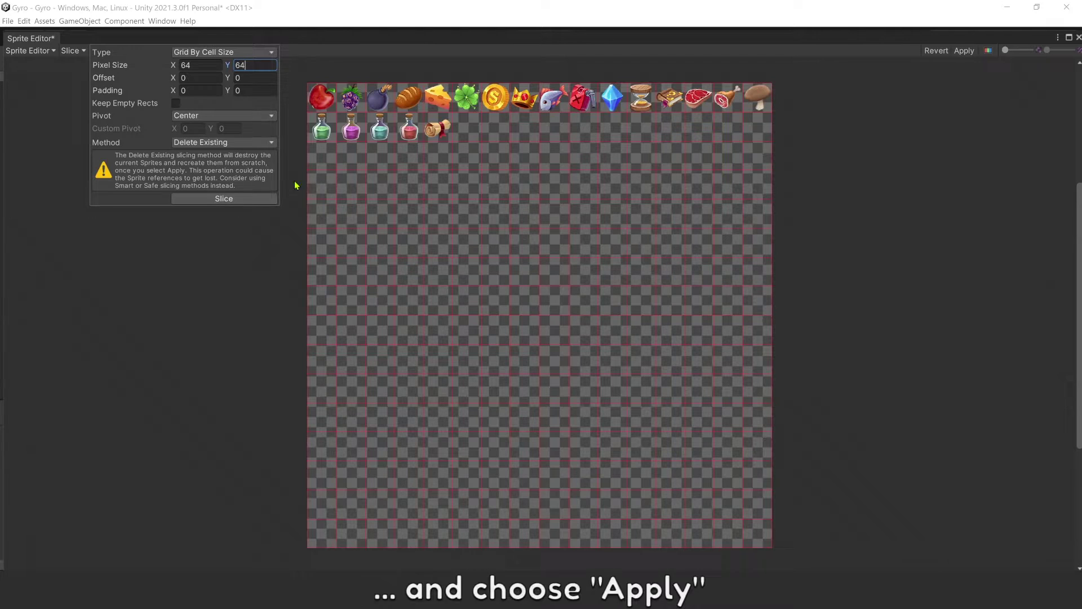
left_click(964, 51)
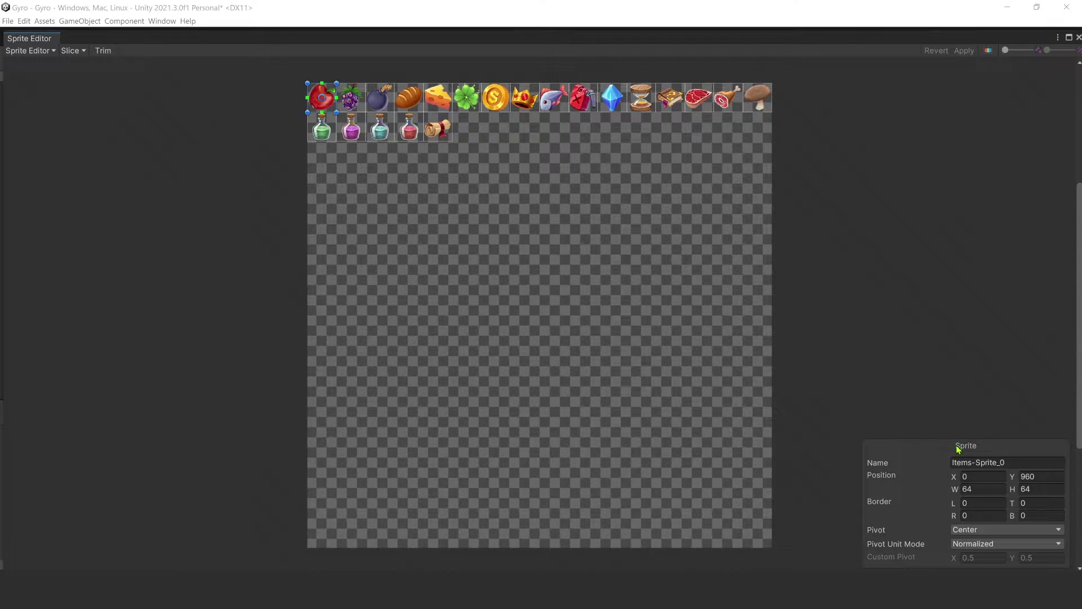
Rename the first three sliced sprites Apple, Grape and Bomb.
left_click(973, 461)
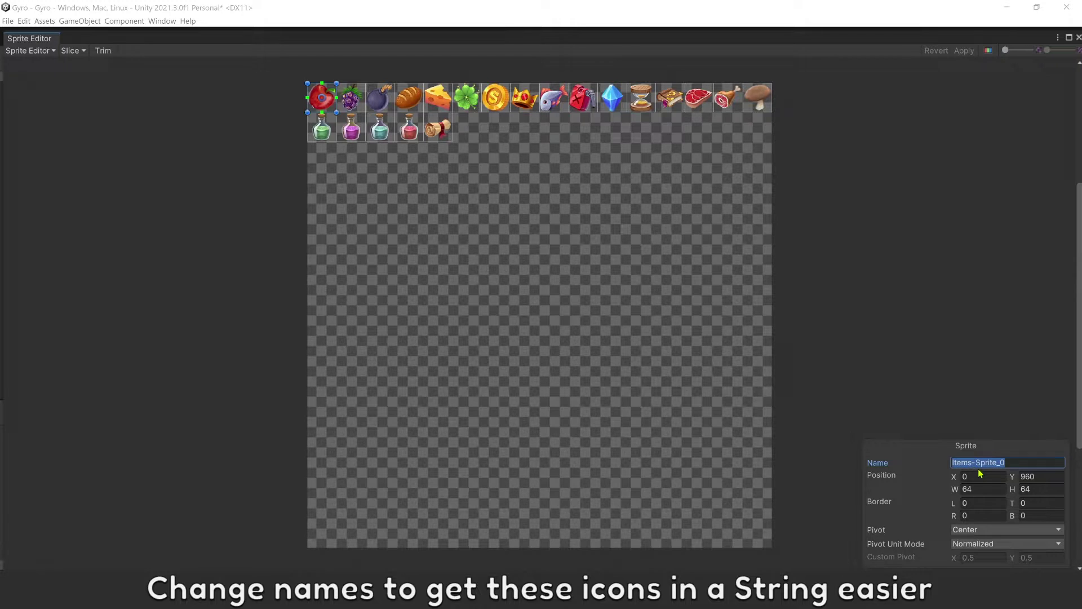
type("Apple")
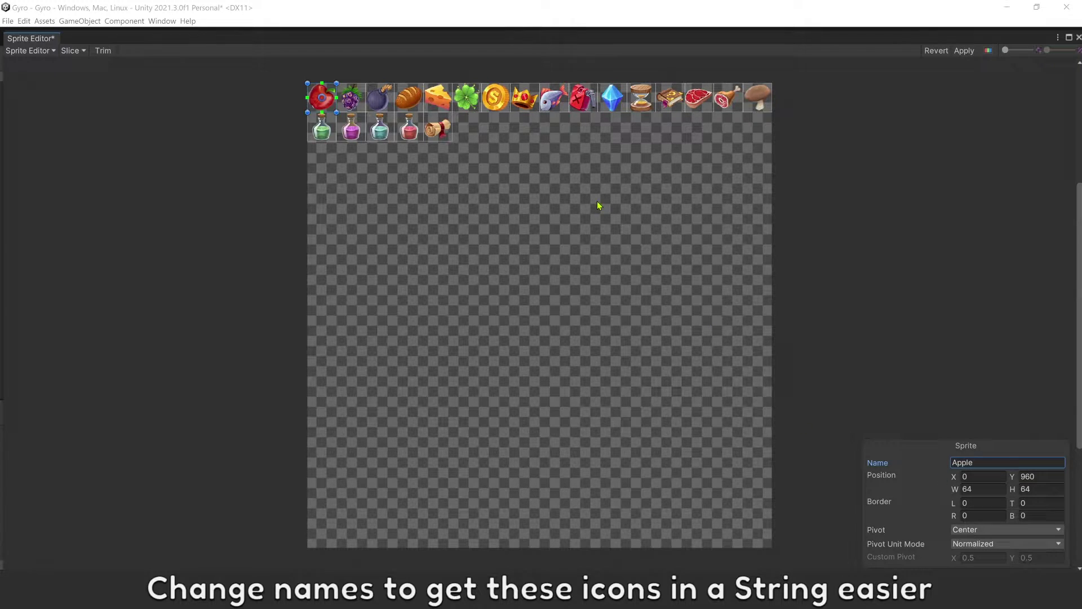
left_click(351, 98)
left_click(986, 462)
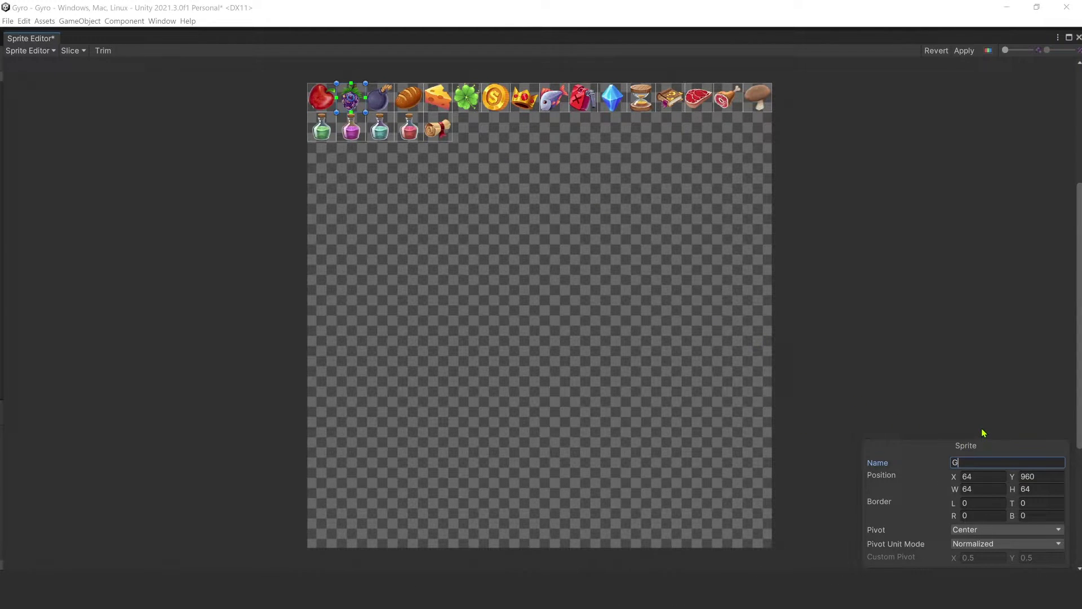
type("Grape")
left_click(379, 99)
left_click(972, 462)
type("B")
type("b")
Rename the second-row scroll sprite Scroll, retyping the wrong name, and apply the names.
left_click(447, 137)
left_click(1013, 462)
type("Potion")
key("ctrl+a")
type("S")
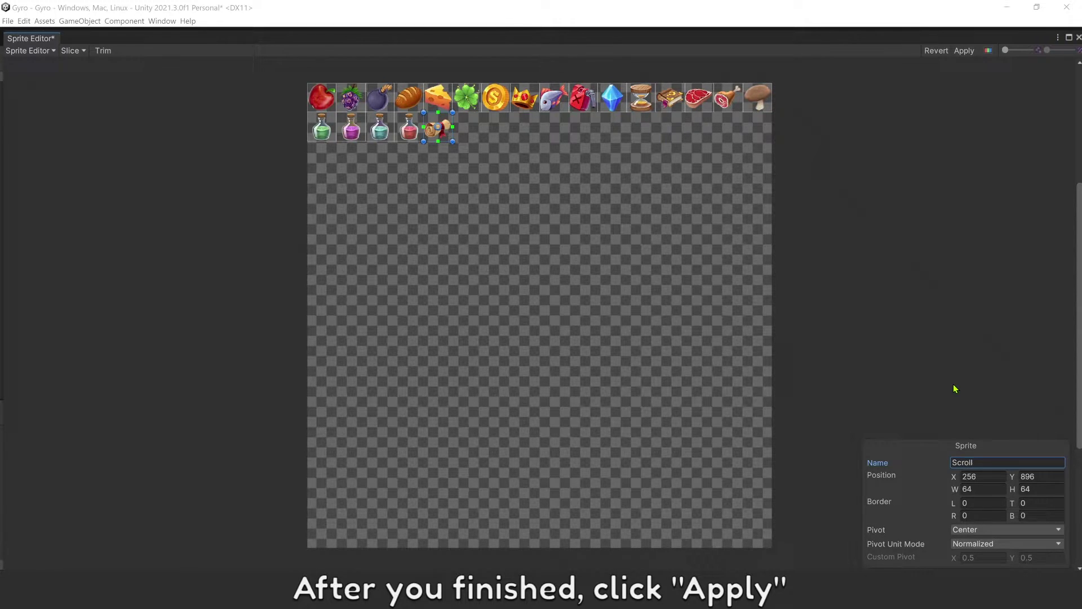
left_click(965, 51)
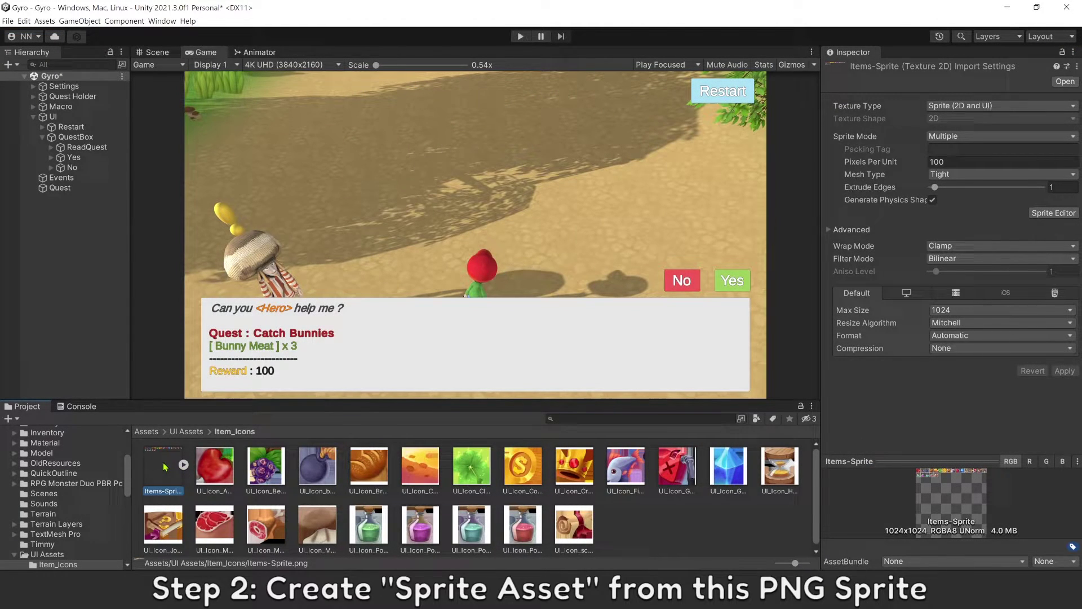
Create a TextMeshPro Sprite Asset from the Items-Sprite sheet and select it.
right_click(164, 467)
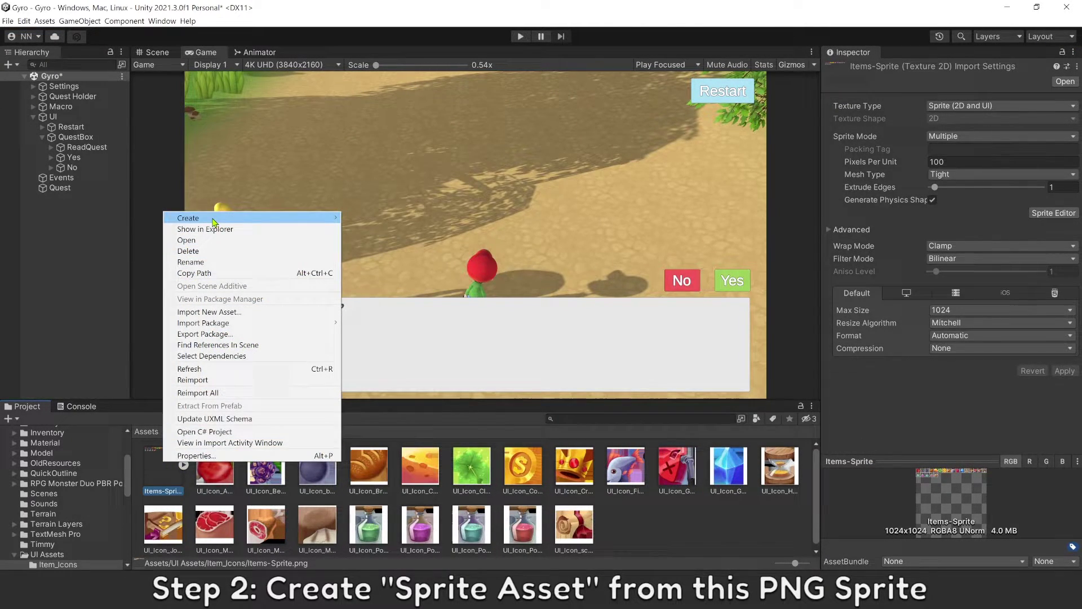
mouse_move(219, 219)
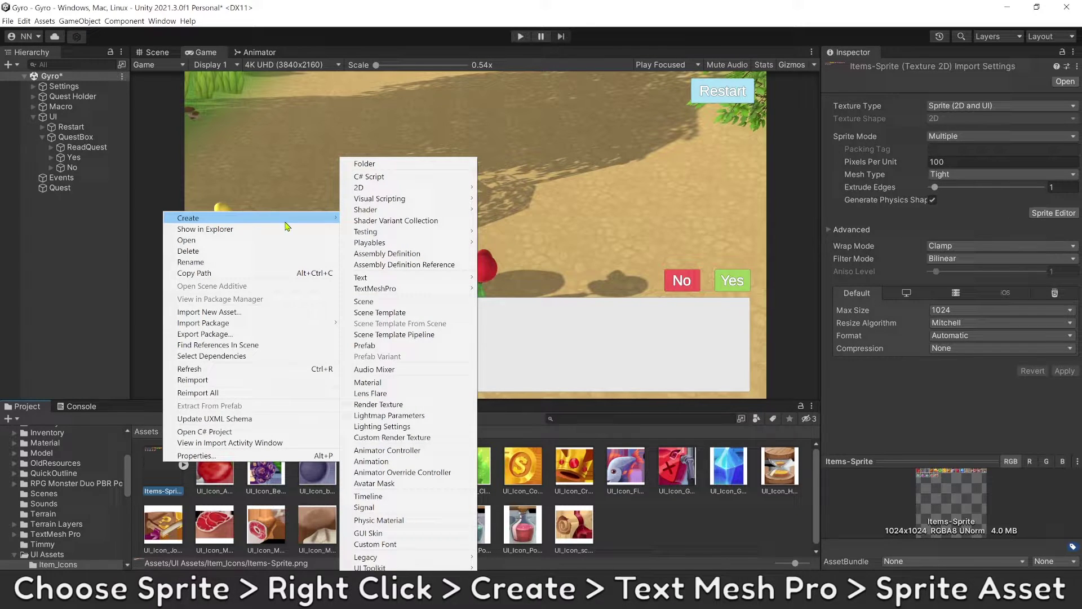
mouse_move(375, 288)
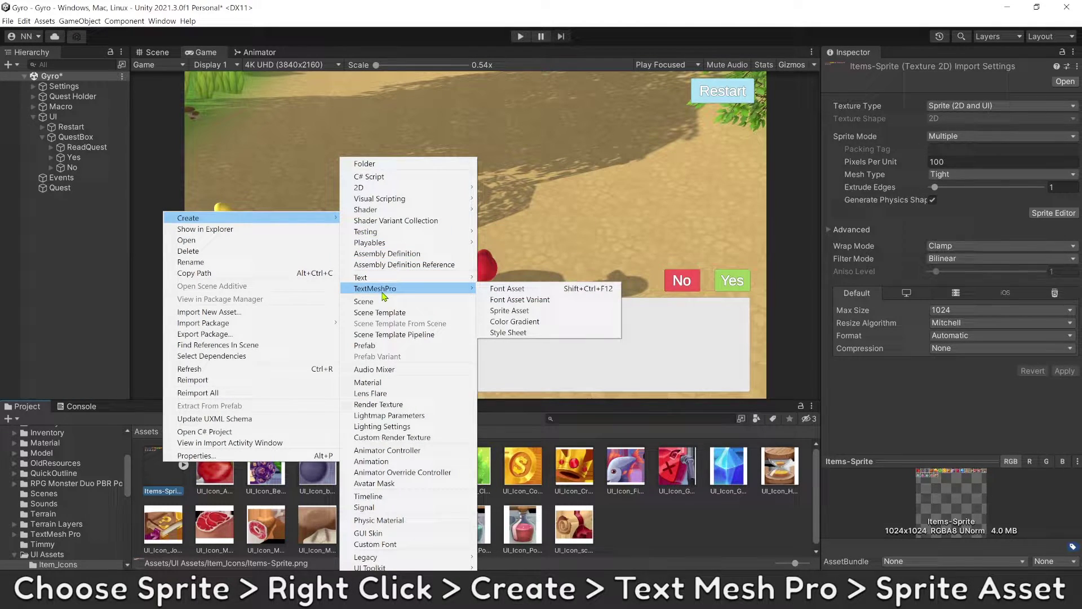
left_click(520, 312)
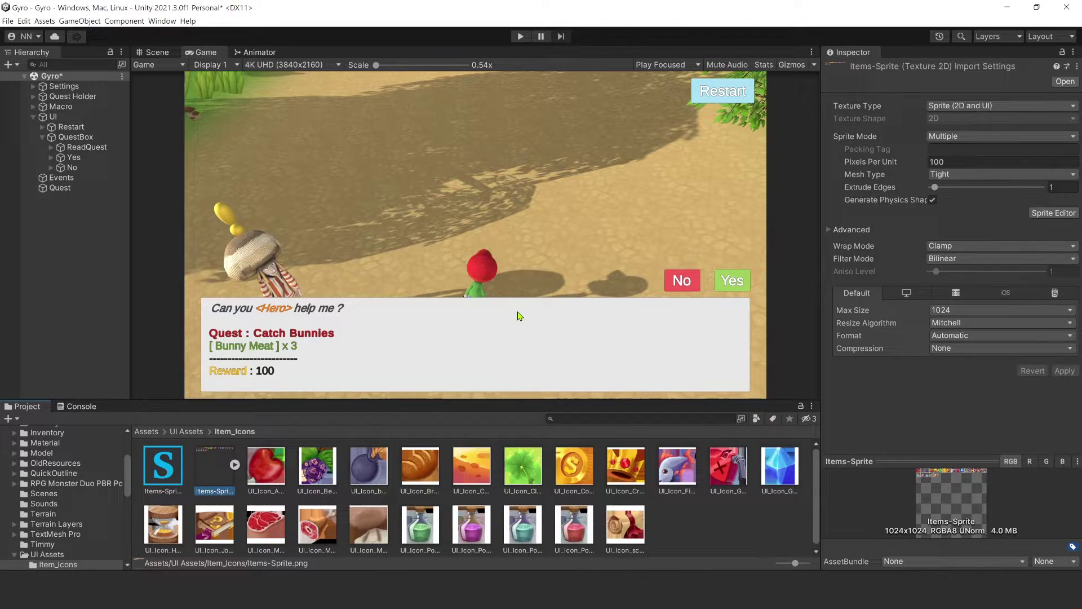
left_click(161, 467)
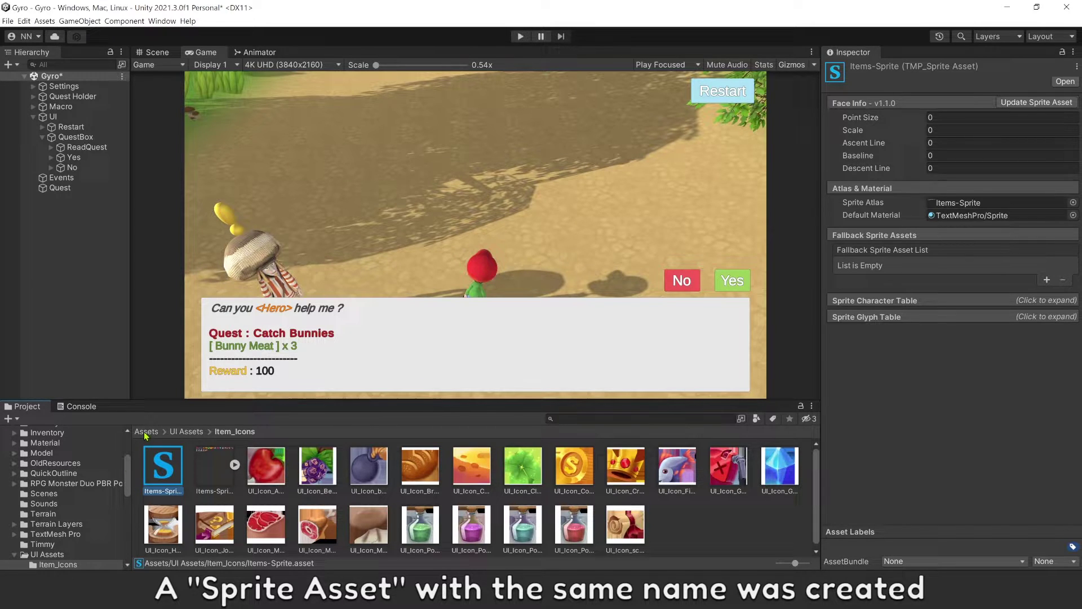
Cut the new Items-Sprite sprite asset and go to the top-level Assets folder.
right_click(161, 465)
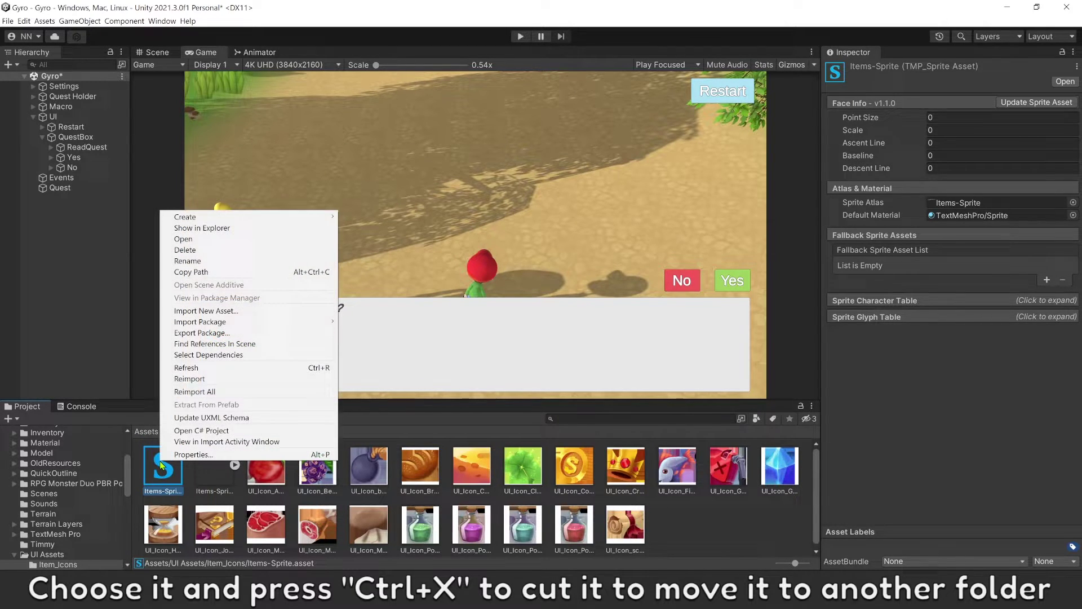
key("ctrl+x")
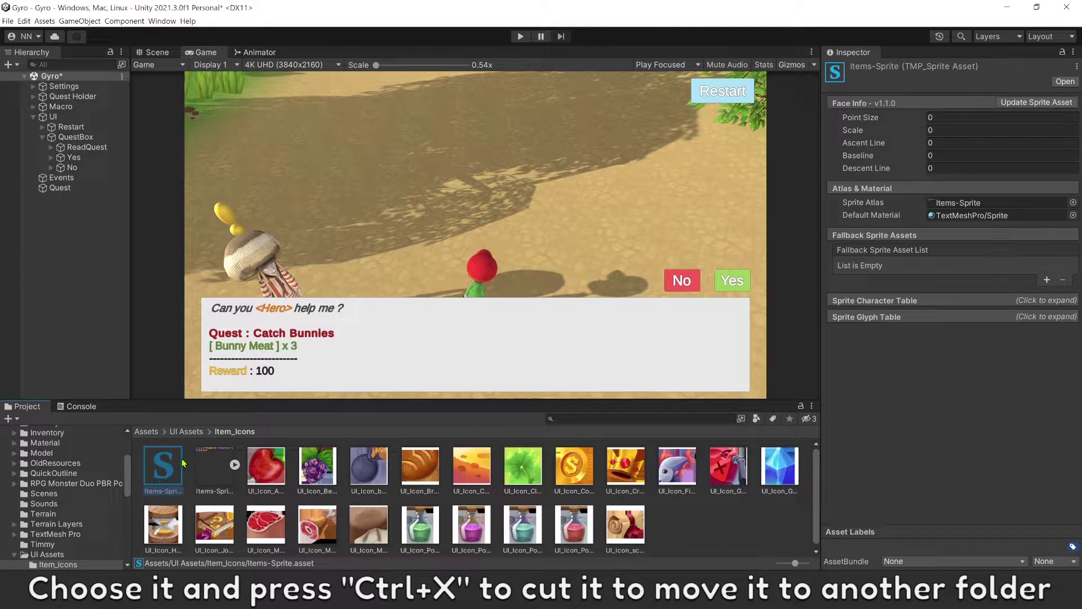
left_click(147, 432)
Create a Resources folder in Assets and a Sprite Assets folder inside it.
right_click(528, 521)
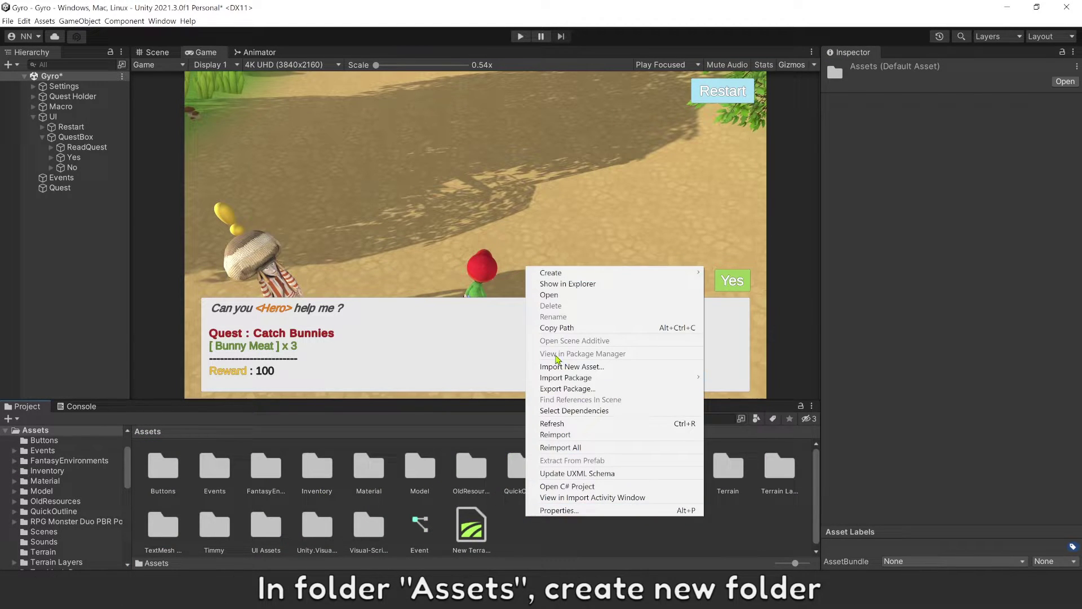
mouse_move(616, 272)
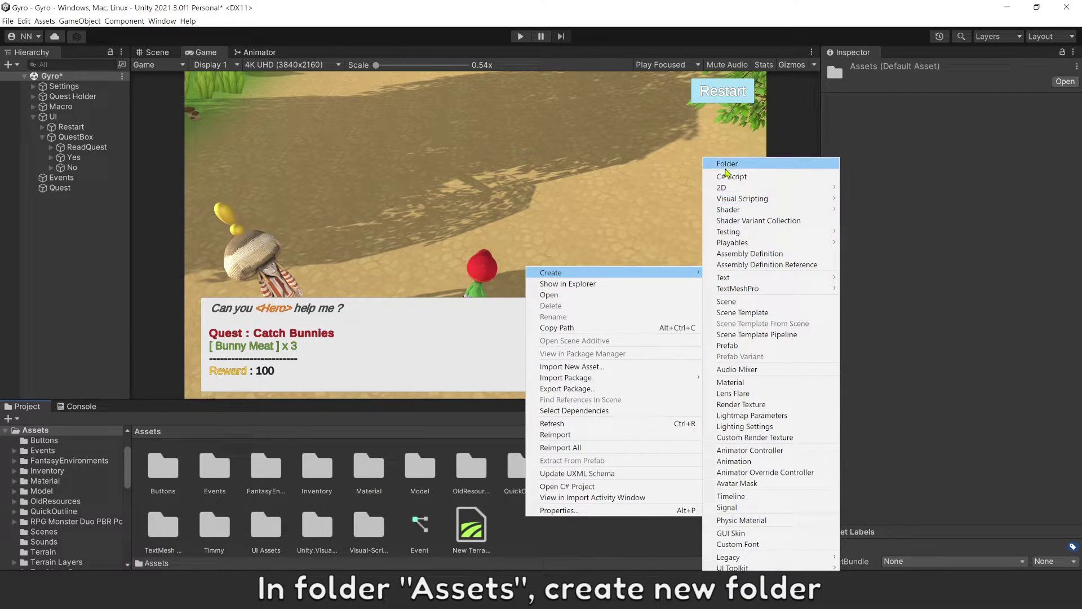
left_click(736, 161)
type("Resources")
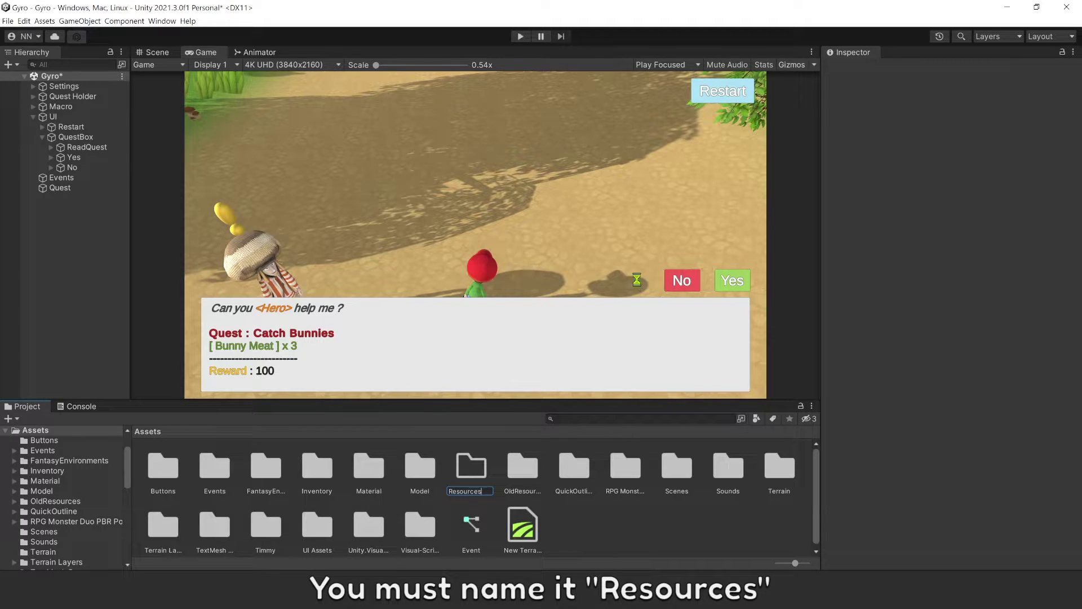
key("Return")
key("Return")
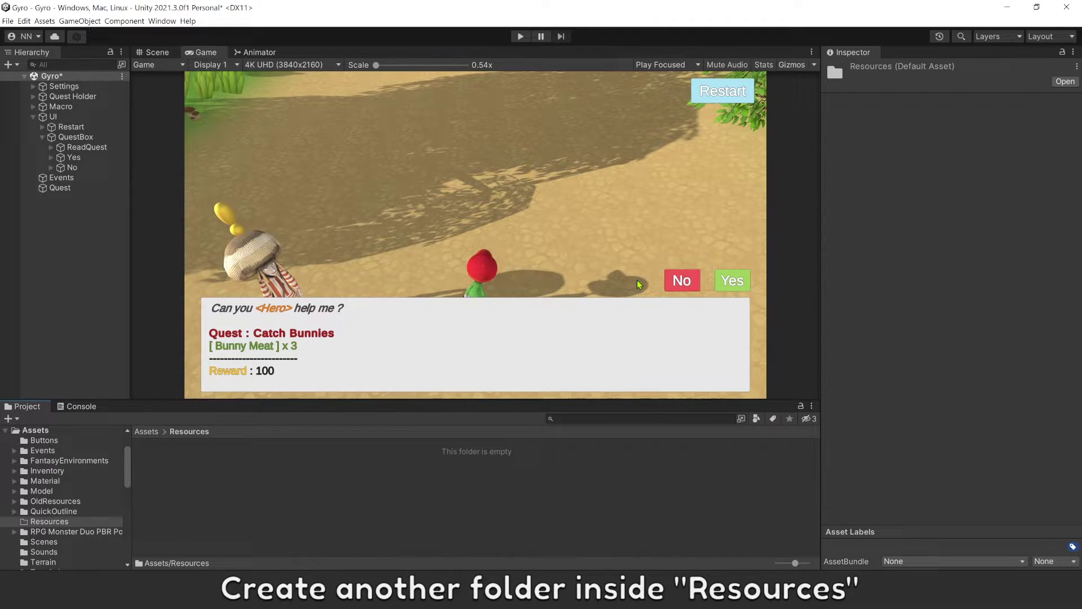
right_click(246, 492)
mouse_move(335, 247)
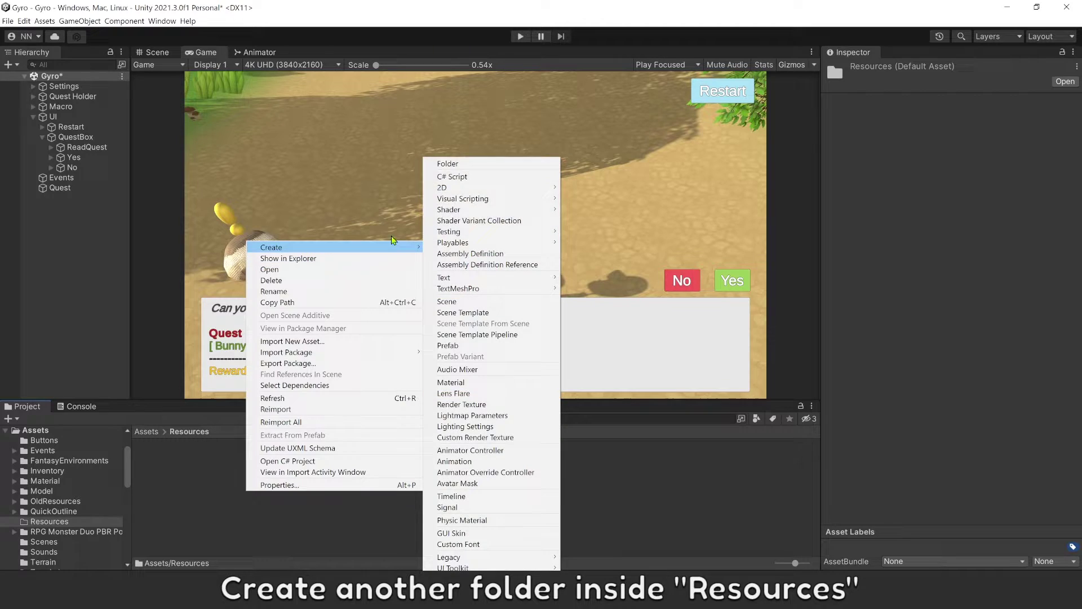
left_click(476, 166)
type("S")
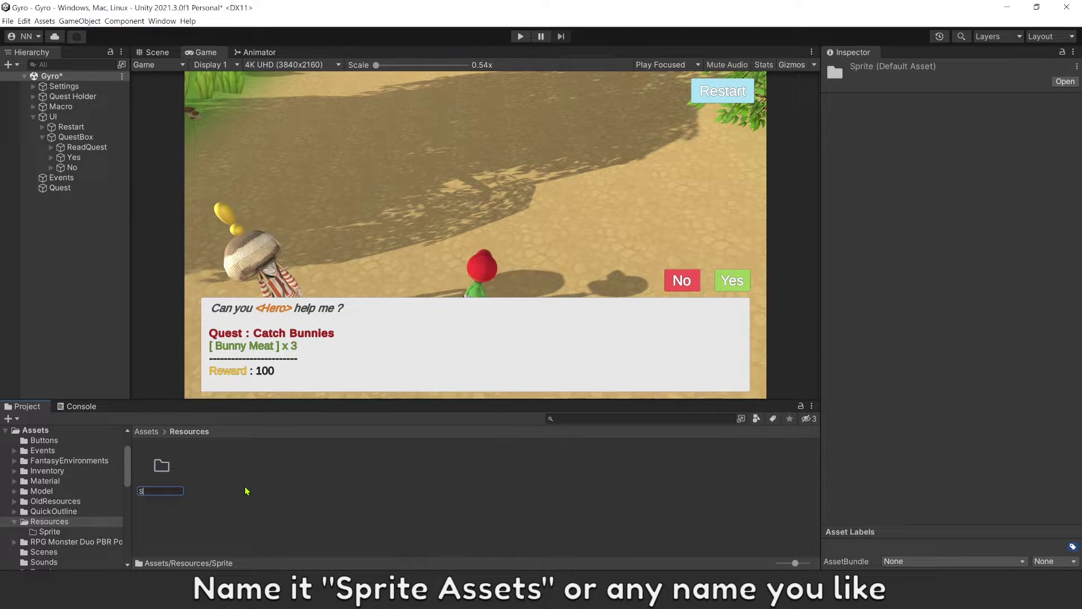
type("prite Assets")
key("Return")
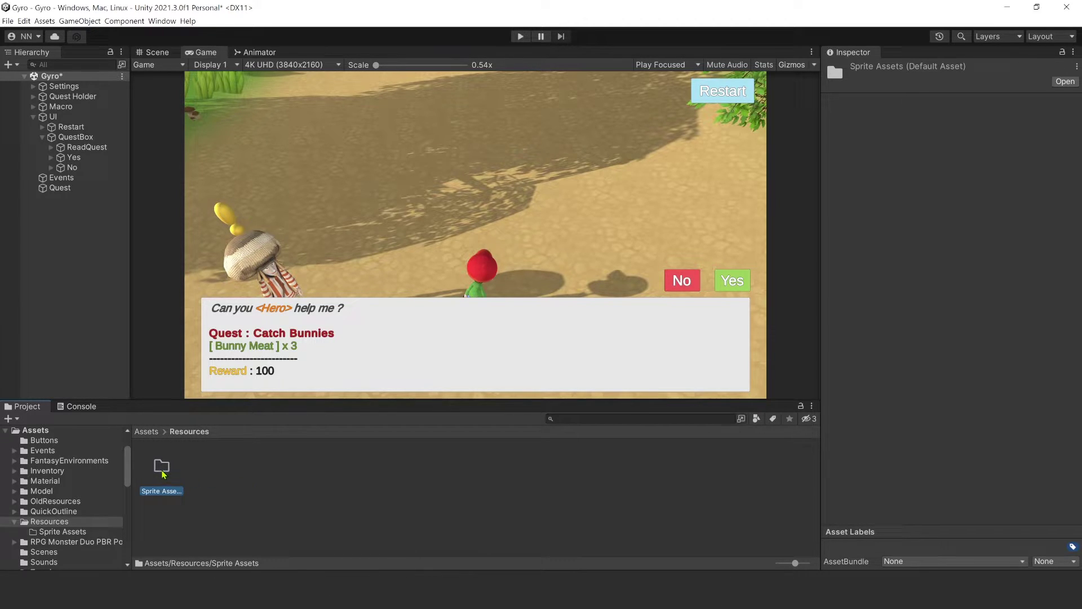
Paste the Items-Sprite asset into Sprite Assets and expand its Sprite Glyph Table.
double_click(163, 473)
right_click(204, 479)
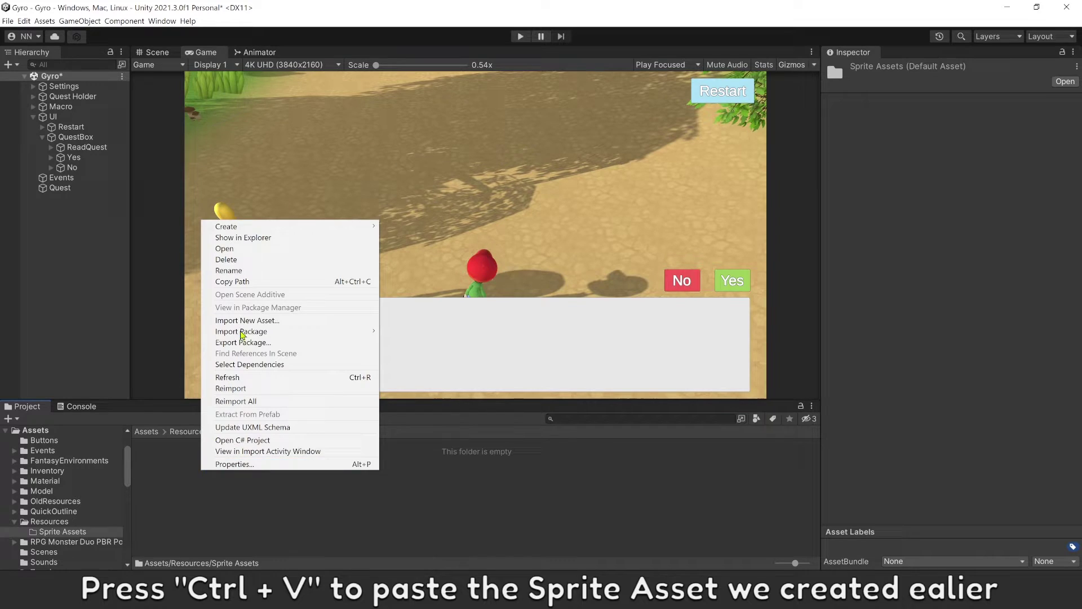
key("Escape")
key("ctrl+v")
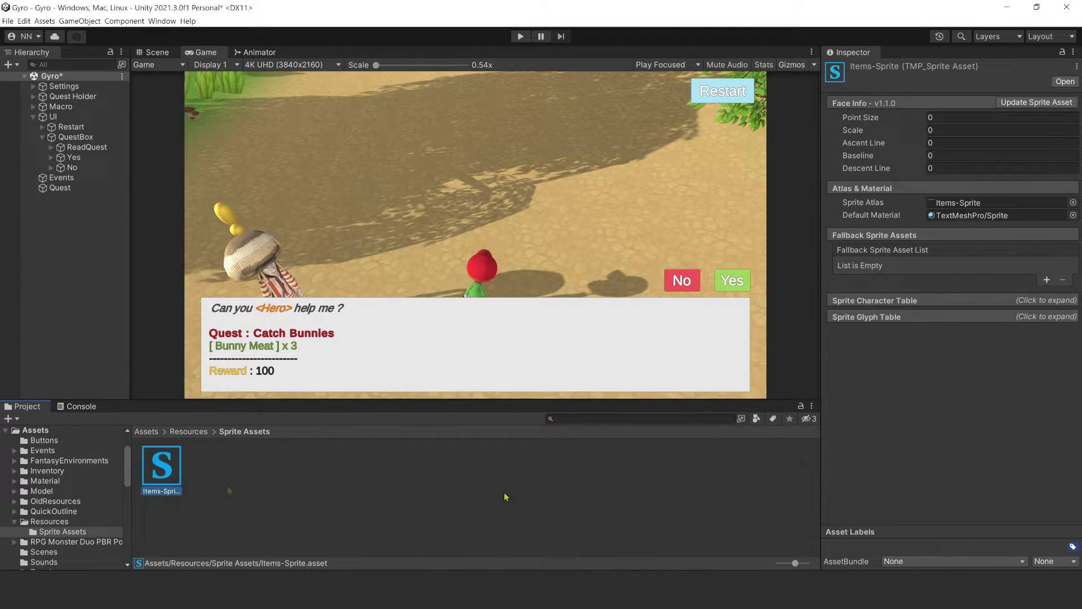
left_click(876, 318)
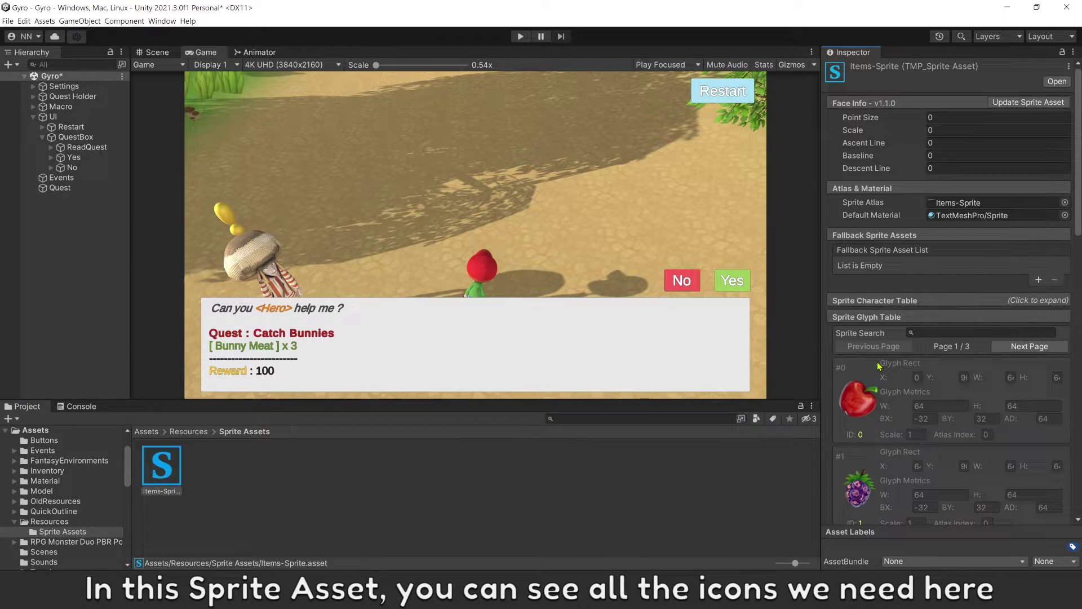
scroll(877, 348, "down", 3)
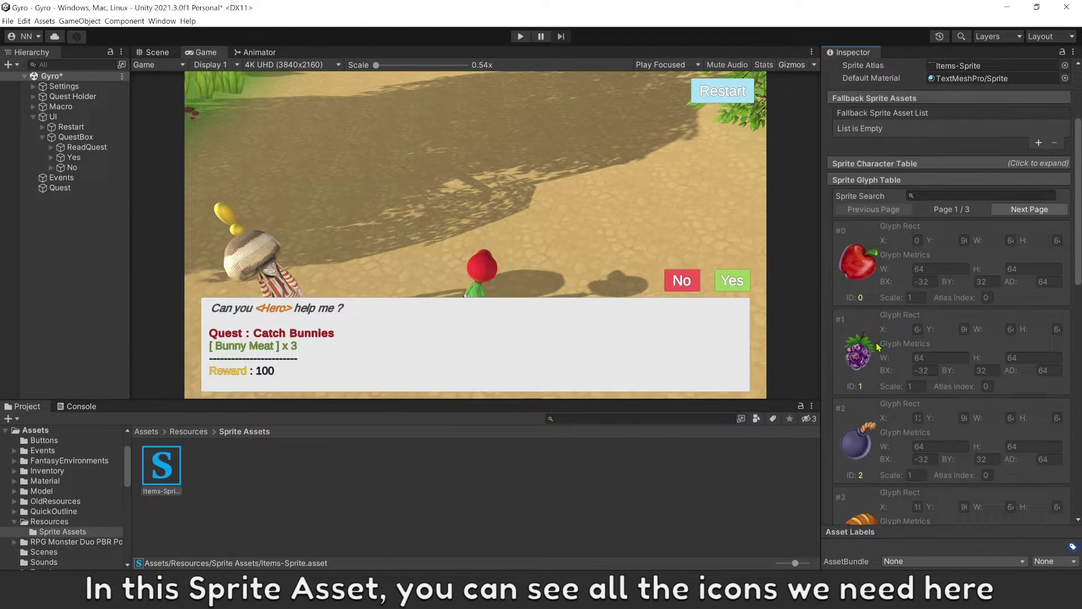
scroll(877, 347, "down", 3)
scroll(877, 347, "down", 3)
scroll(877, 347, "down", 2)
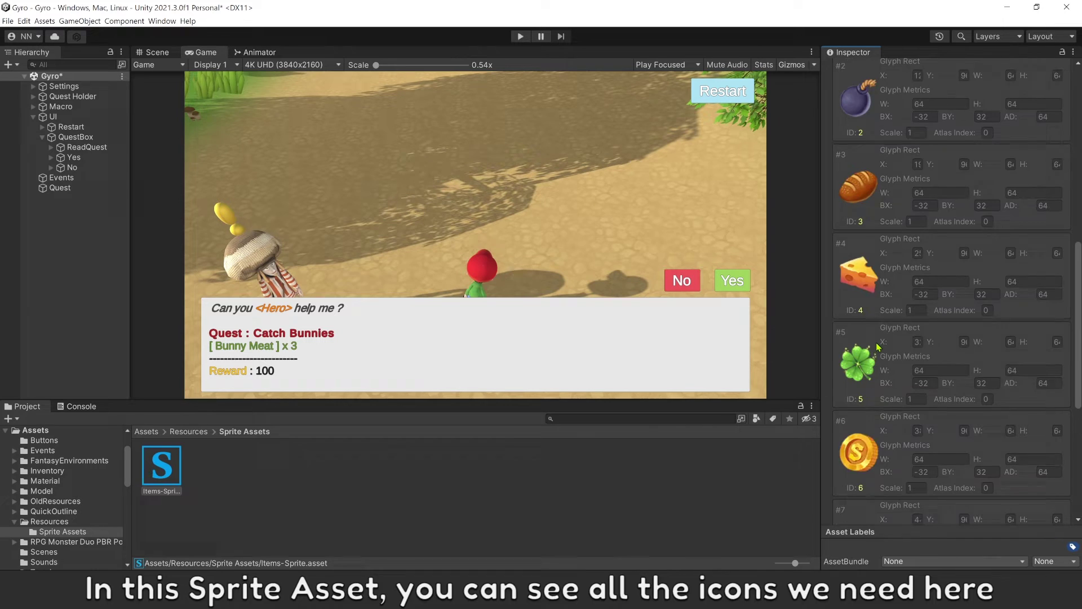
scroll(878, 346, "up", 3)
scroll(878, 345, "up", 3)
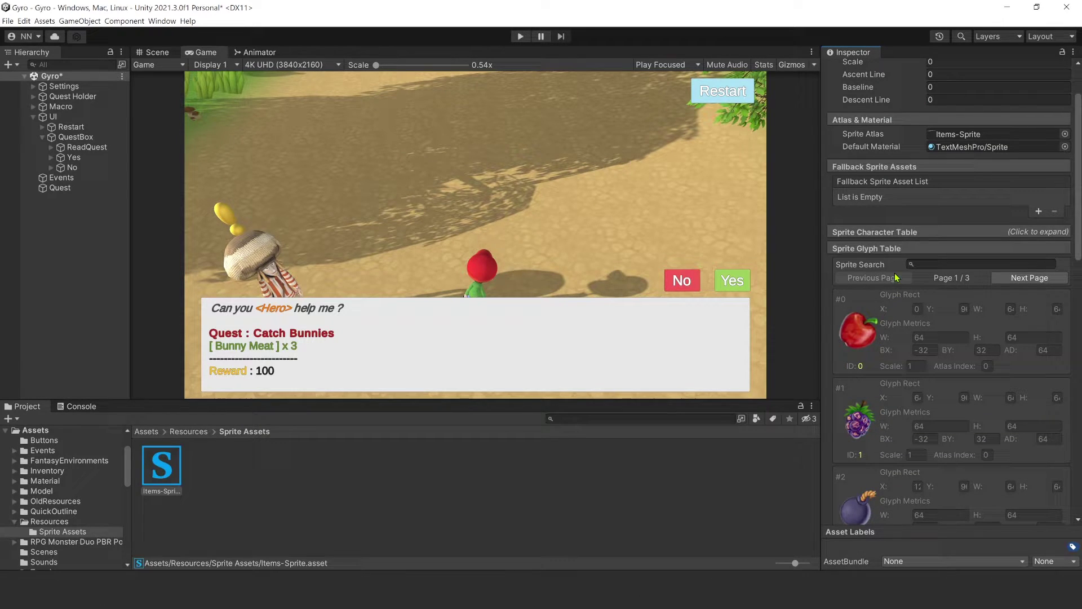
Expand the Sprite Character Table listing icons by index and name (Apple, Grape, Bomb...).
left_click(892, 233)
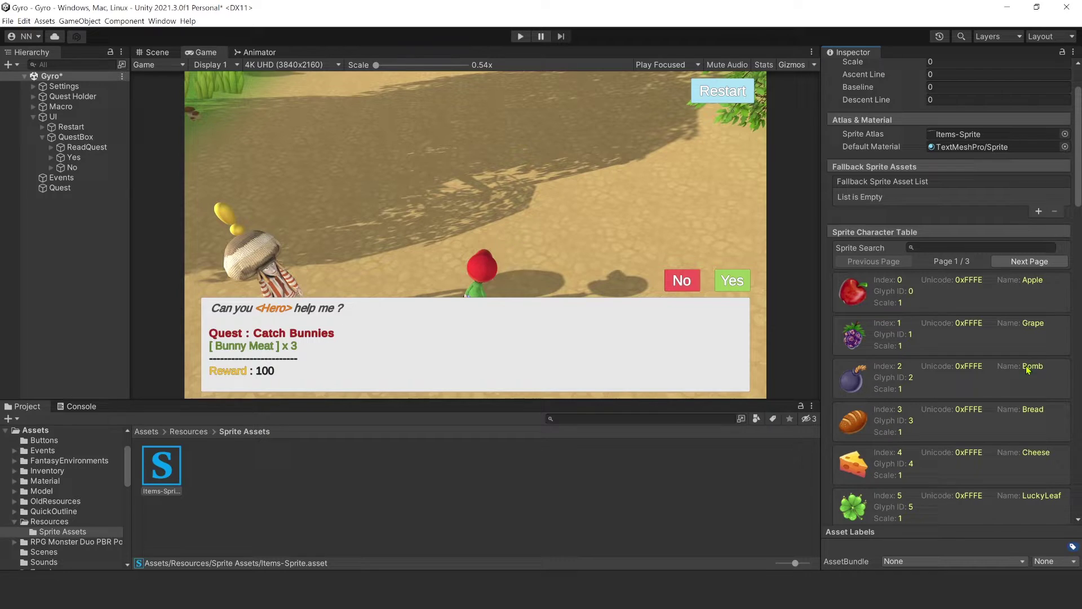
Search the Project for tmp and select the TMP Settings asset.
left_click(606, 474)
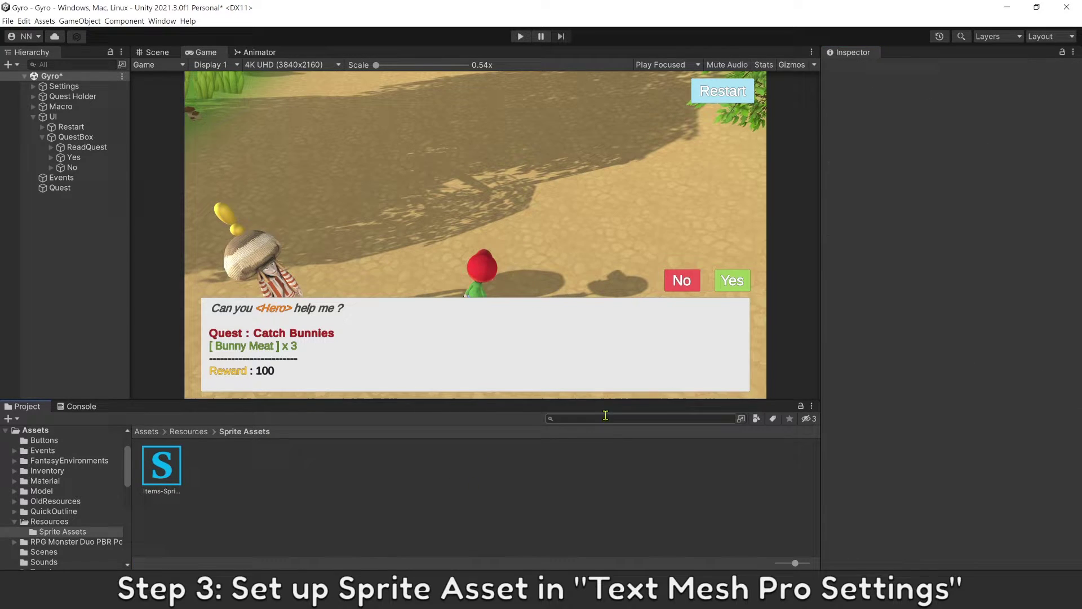
type("tmp")
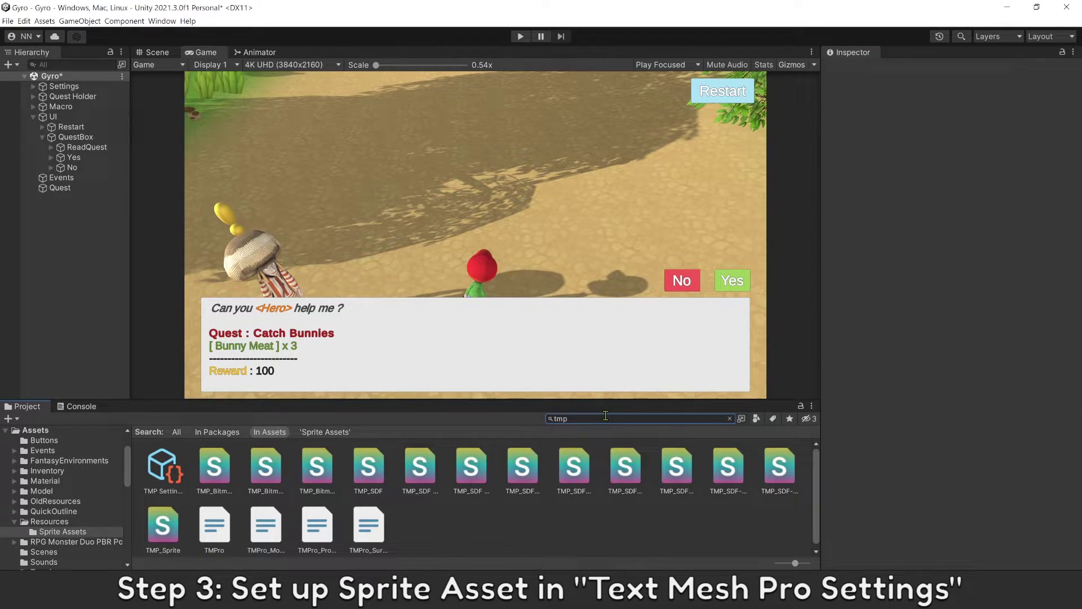
left_click(163, 474)
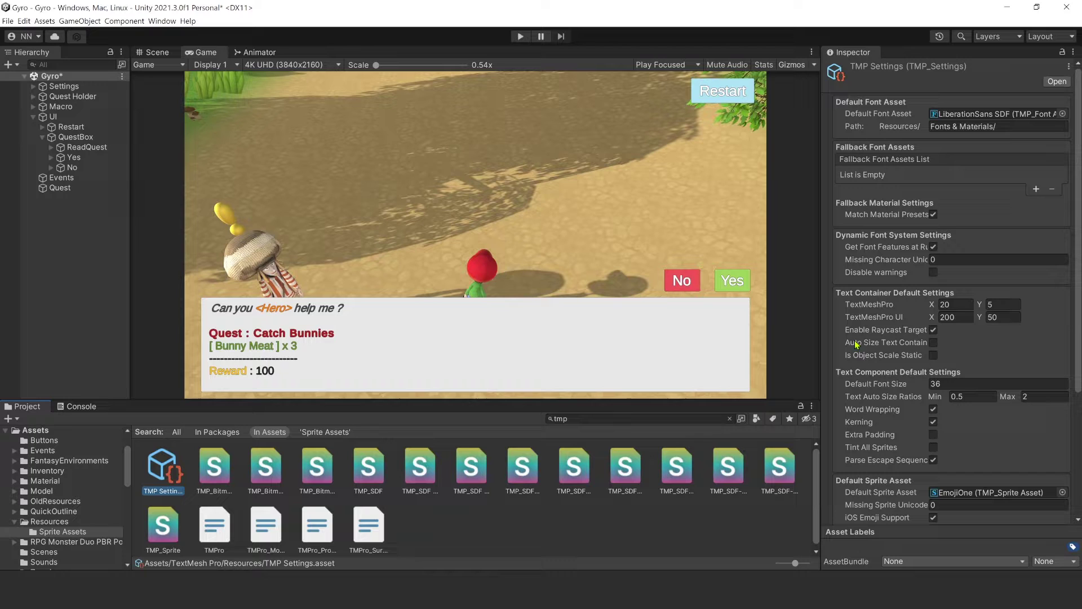
scroll(885, 343, "down", 2)
scroll(886, 343, "down", 2)
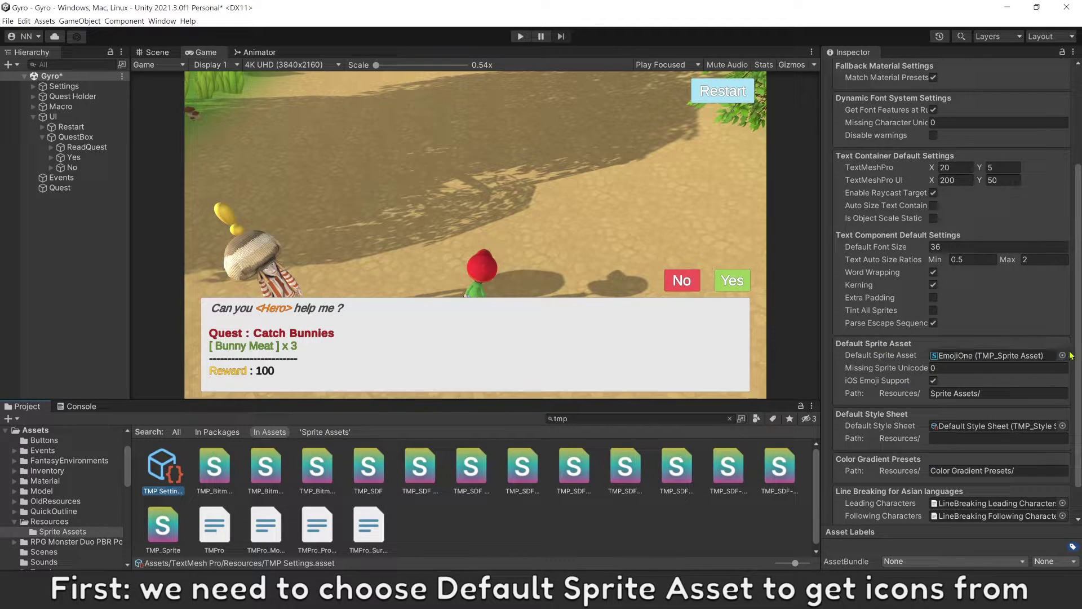
Set Items-Sprite as the Default Sprite Asset in TMP Settings.
left_click(1063, 356)
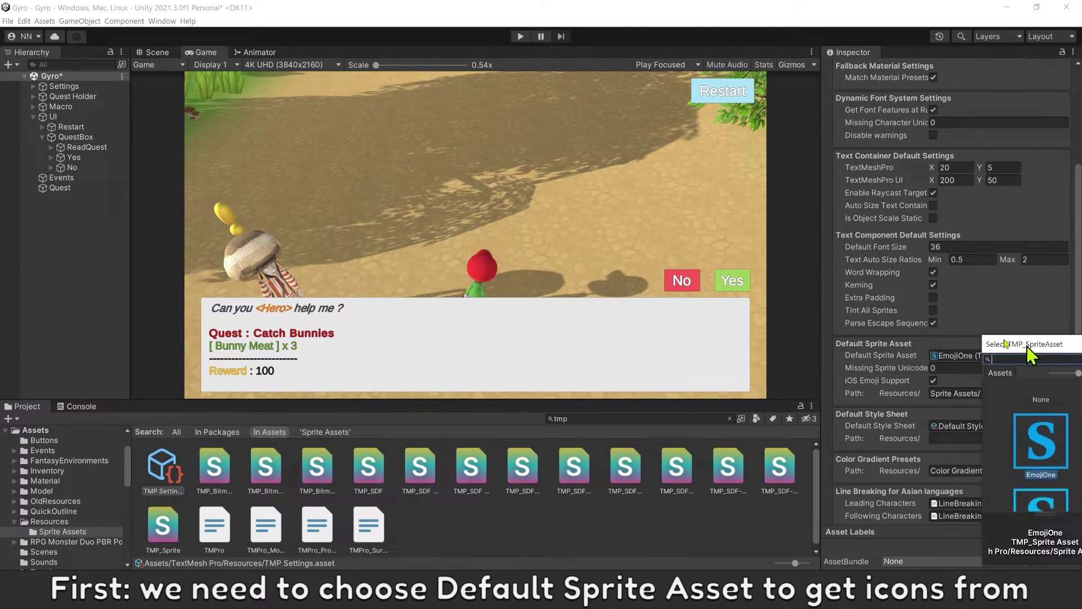
mouse_move(1015, 237)
left_mouse_down()
mouse_move(856, 246)
mouse_move(852, 233)
left_mouse_up()
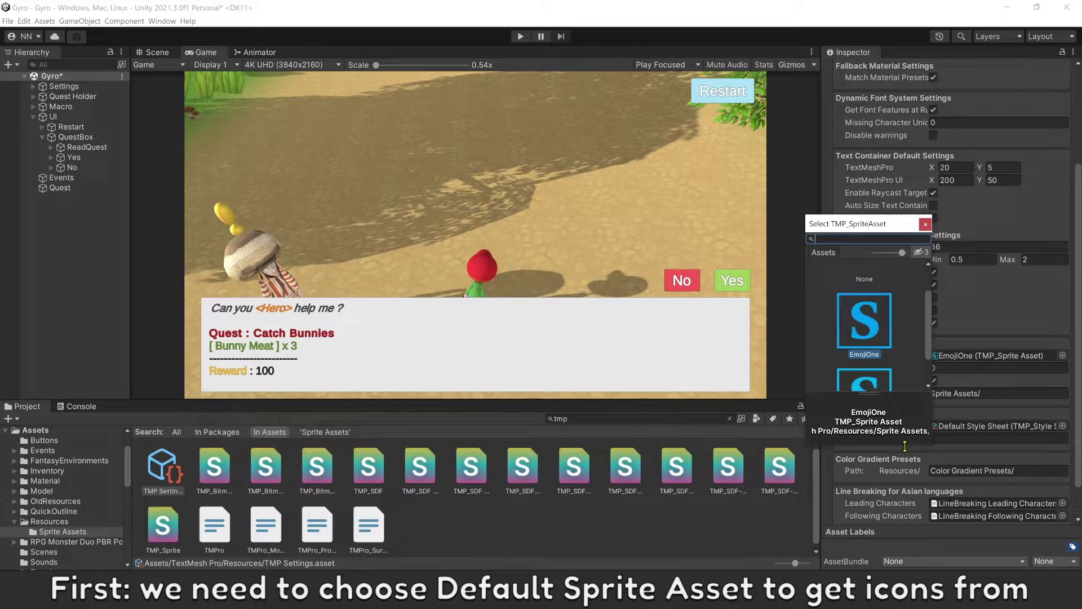
left_click_drag(904, 446, 905, 529)
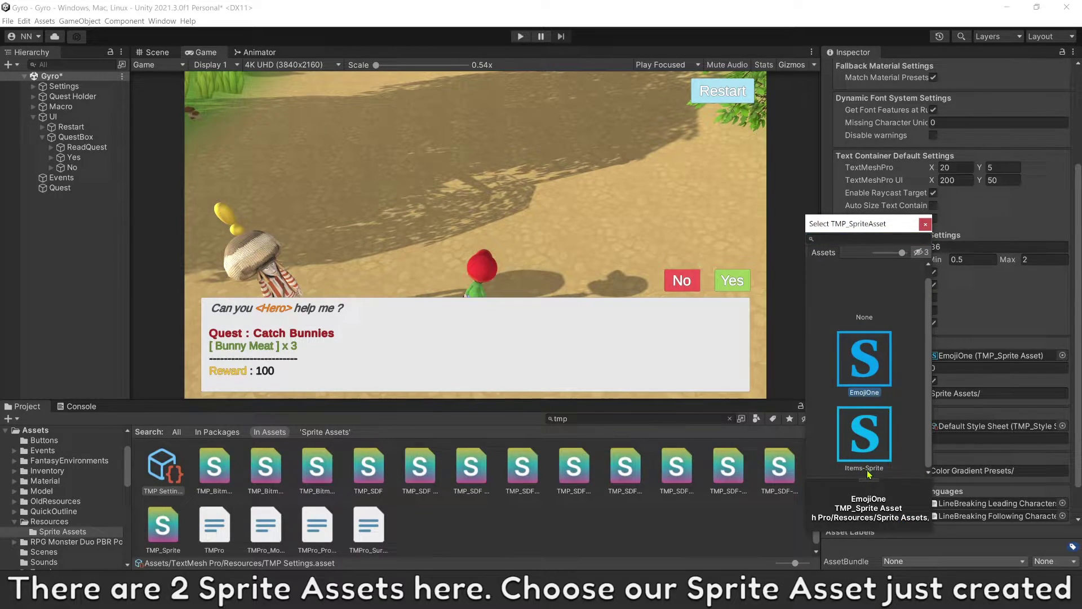
left_click(878, 436)
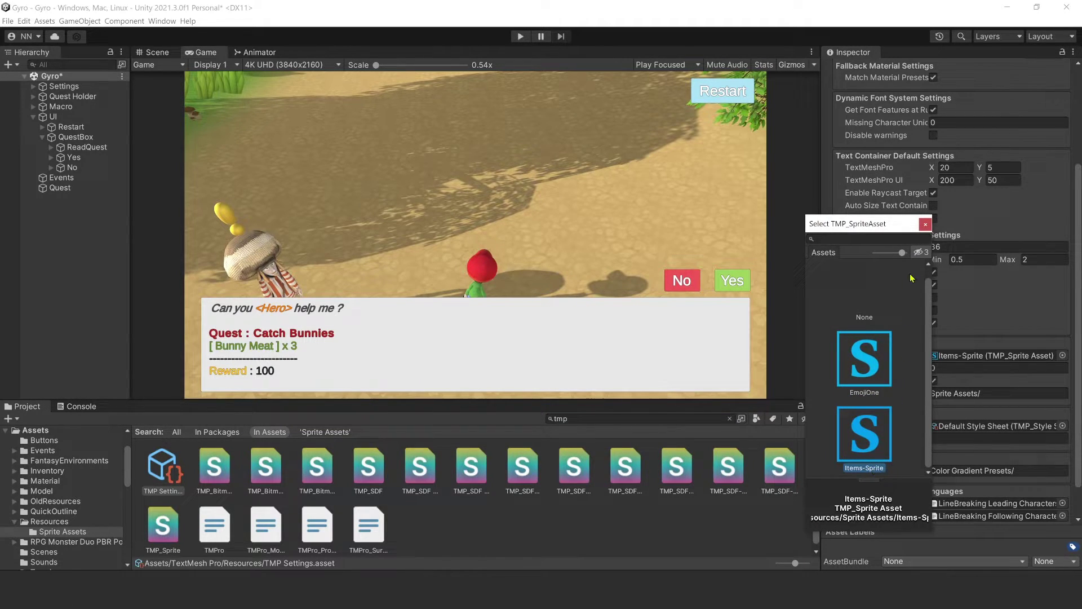
left_click(926, 225)
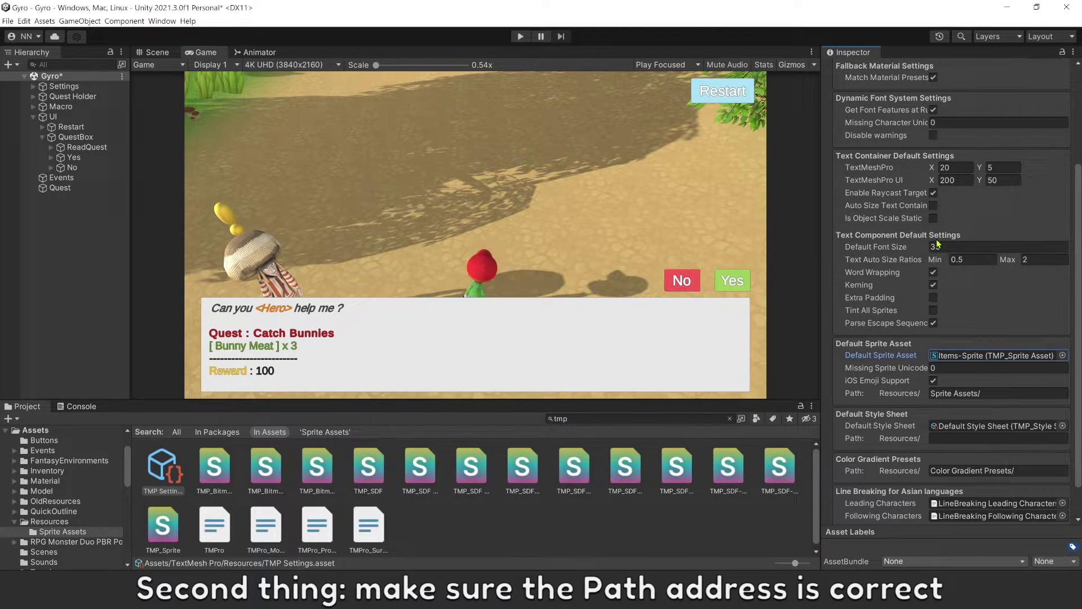
scroll(901, 393, "down", 1)
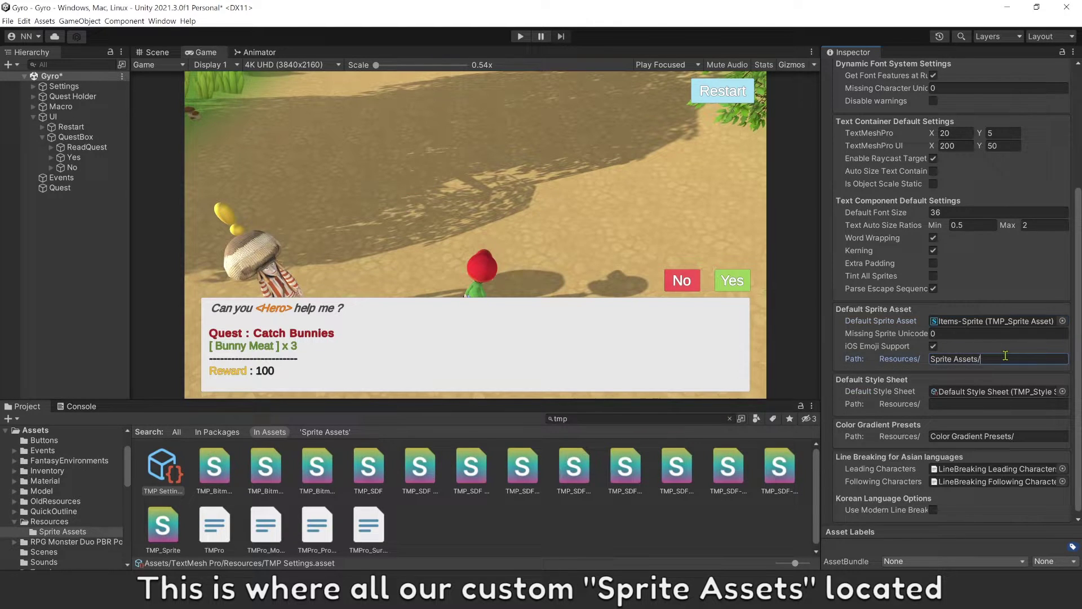
Verify the sprite asset Path reads Sprite Assets/ under Resources.
left_click(955, 359)
left_click_drag(980, 359, 935, 362)
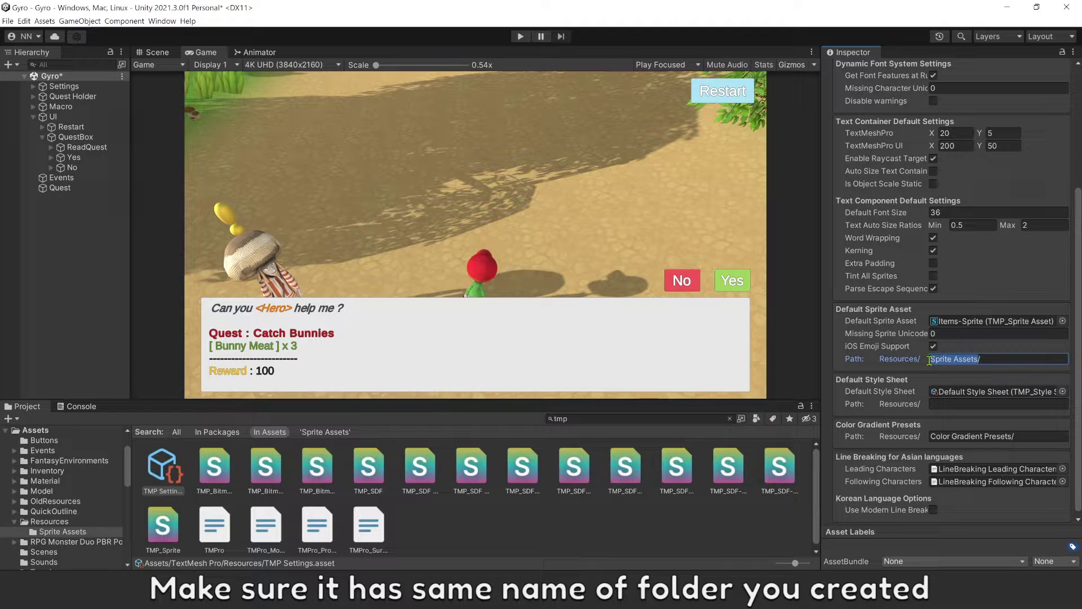
In ReadQuest's text, remove the 123 test characters and replace index=1 with name="Apple" in the sprite tag.
left_click(87, 147)
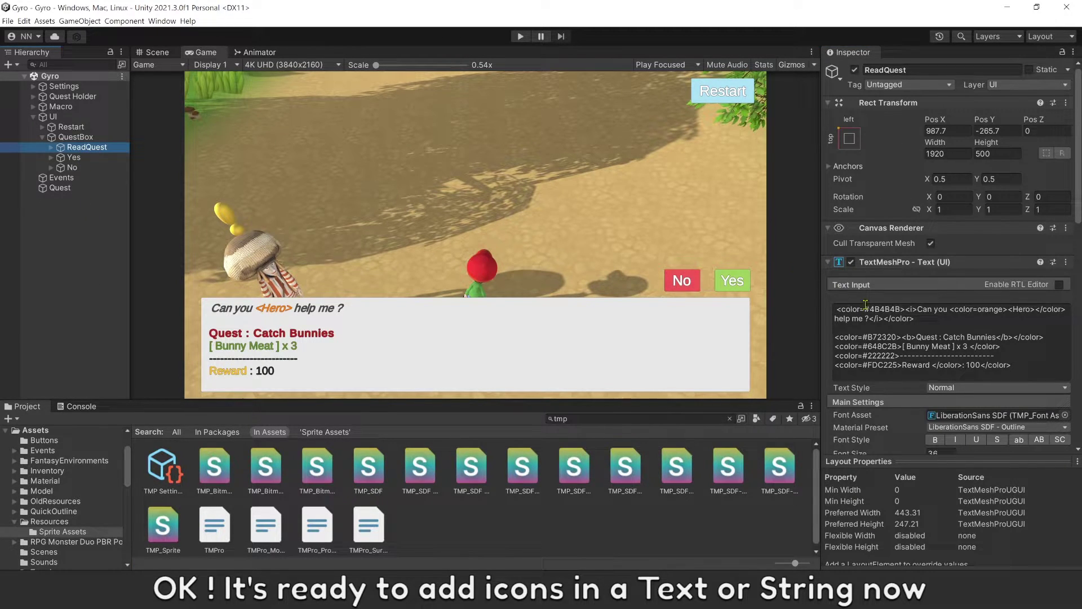
left_click(915, 336)
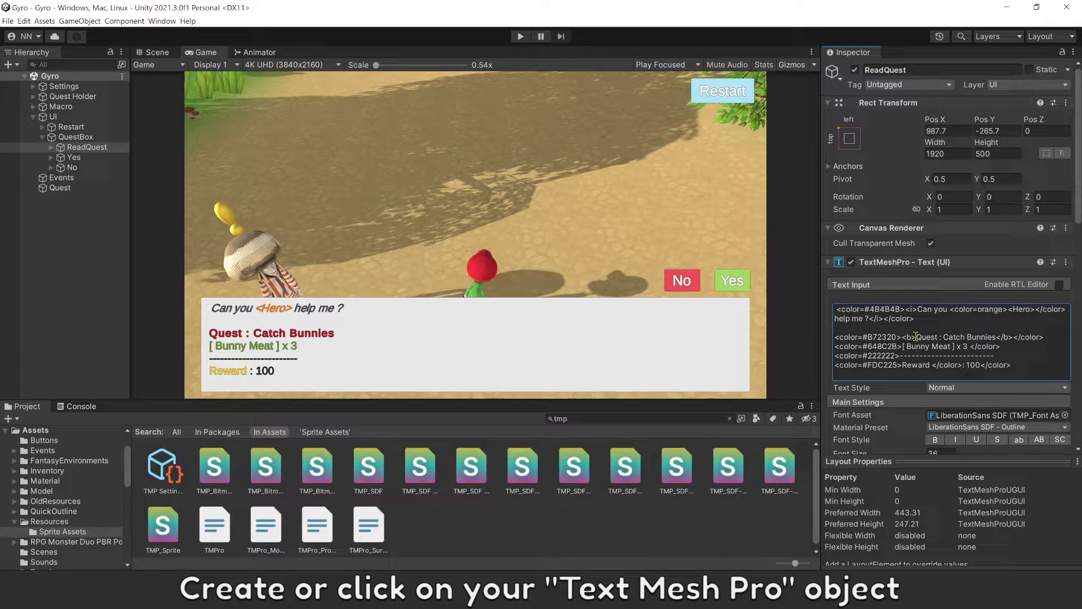
type("123")
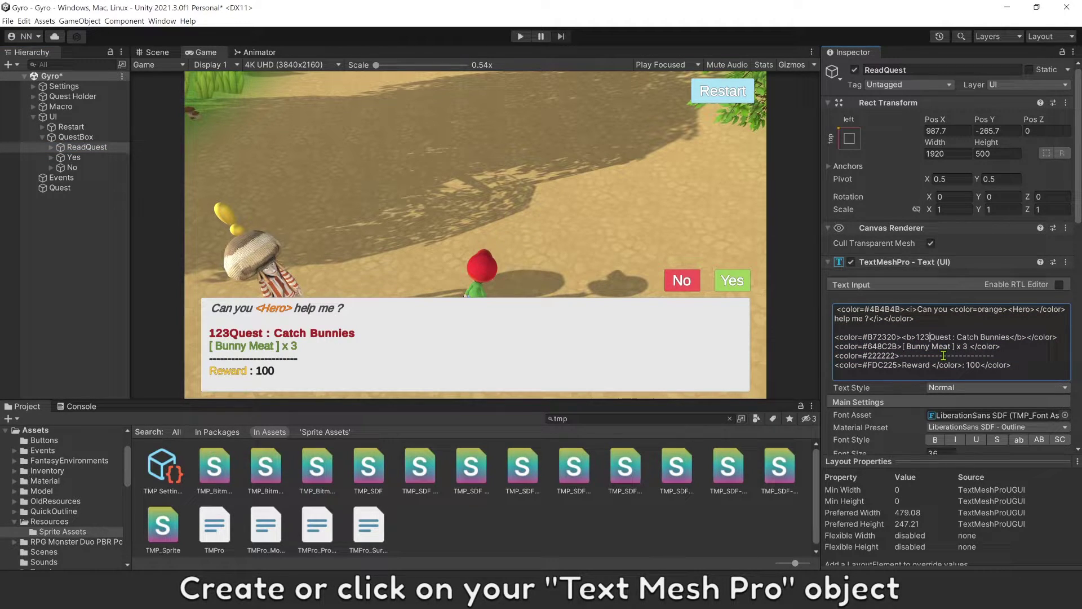
key("BackSpace")
key("BackSpace")
key("BackSpace")
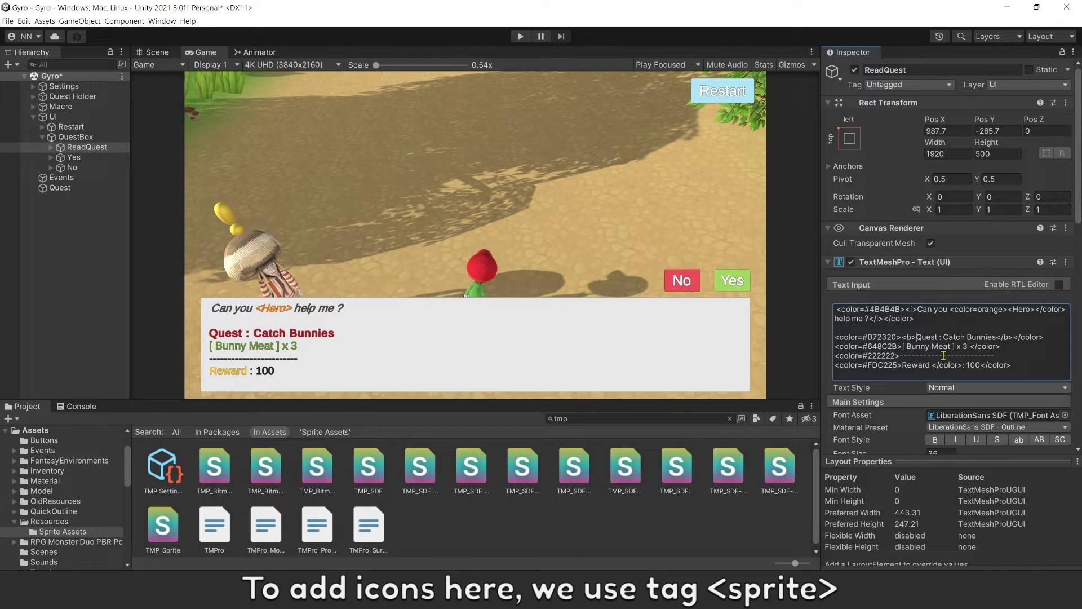
type("<b><sprite")
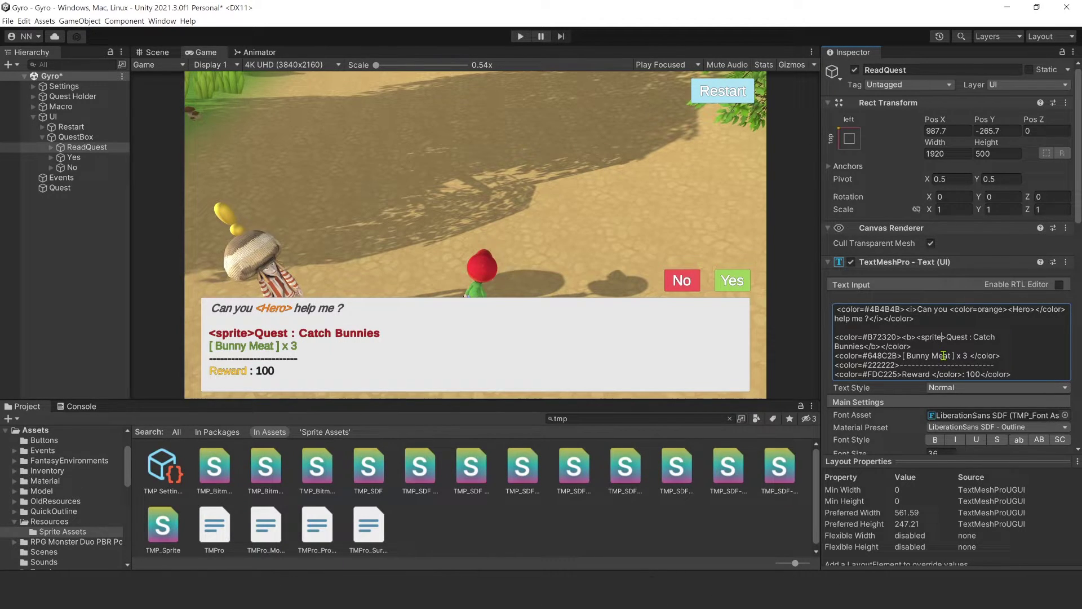
type(" index=")
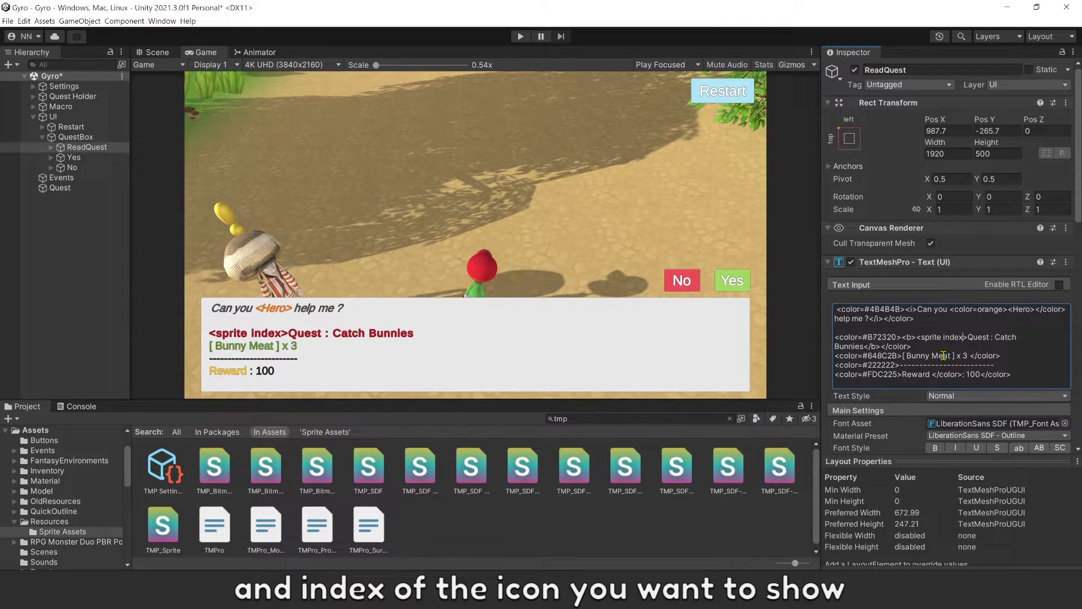
type("0")
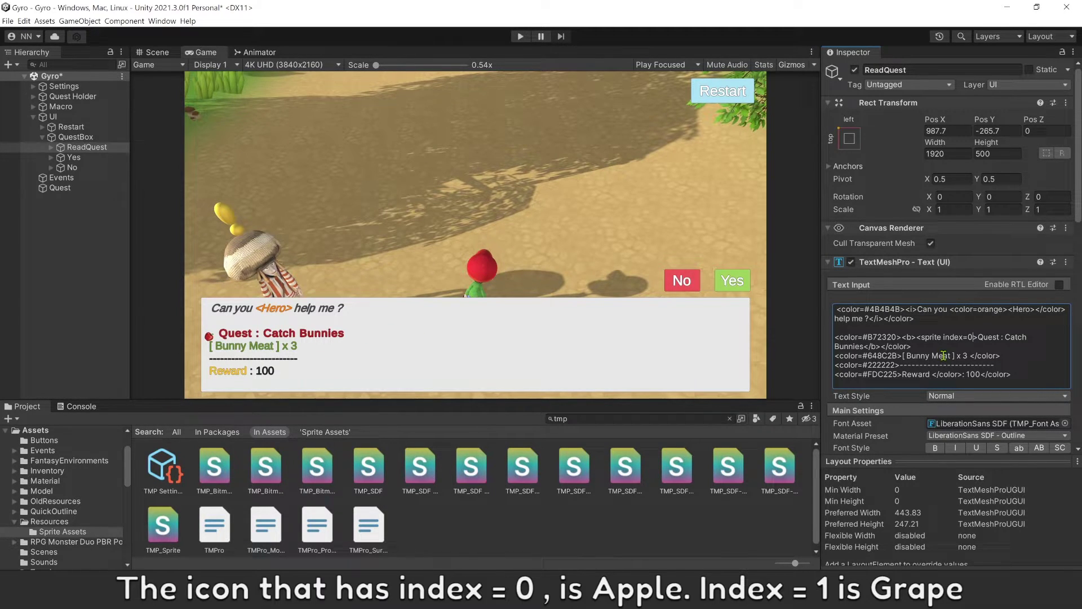
key("BackSpace")
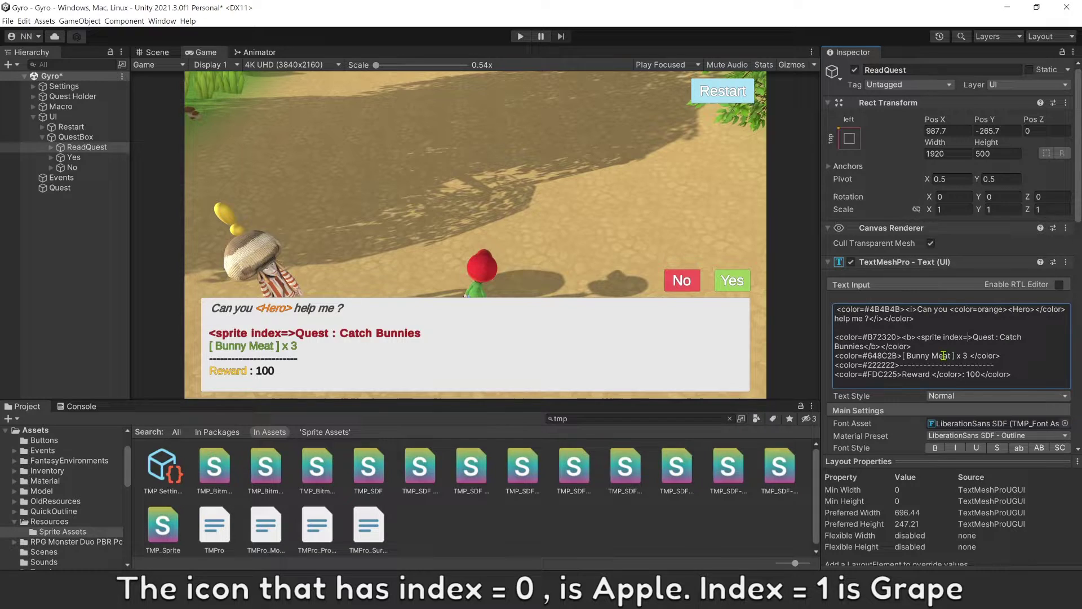
type("1")
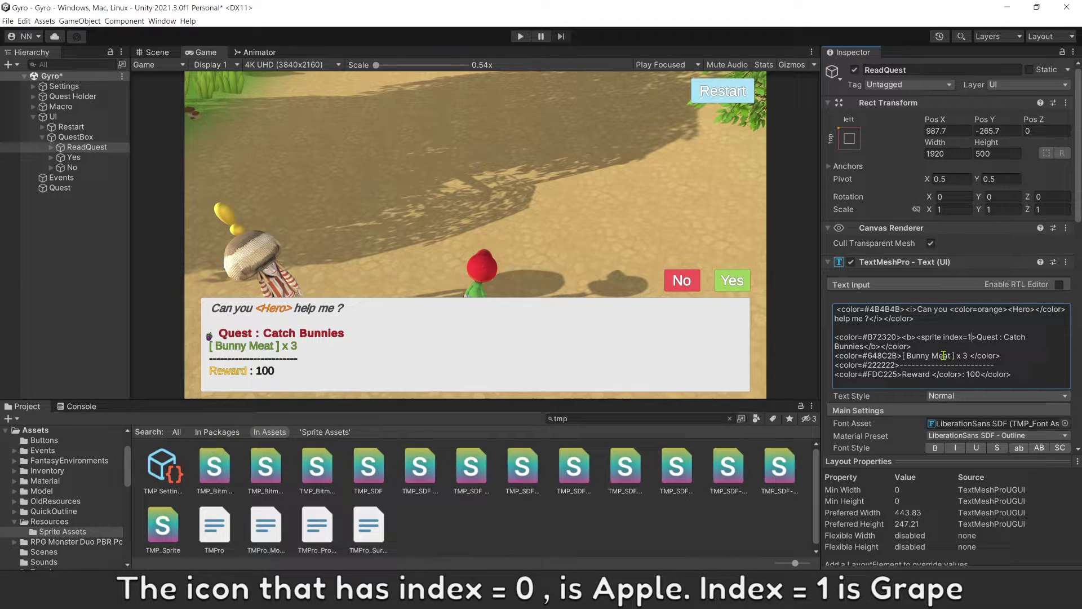
key("BackSpace")
key("BackSpace")
key("BackSpace")
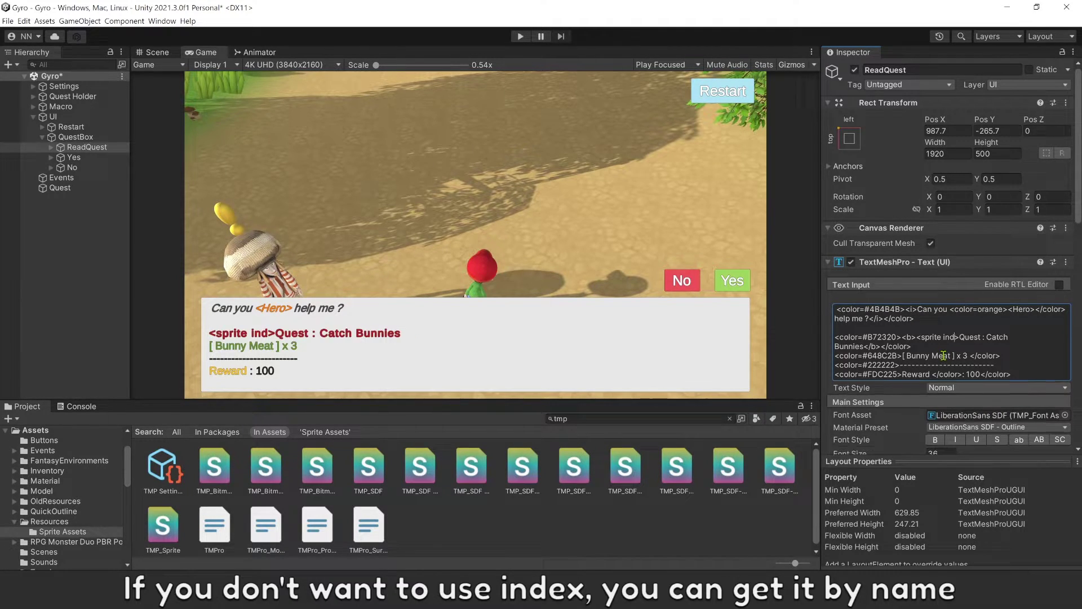
type("name=\"\"")
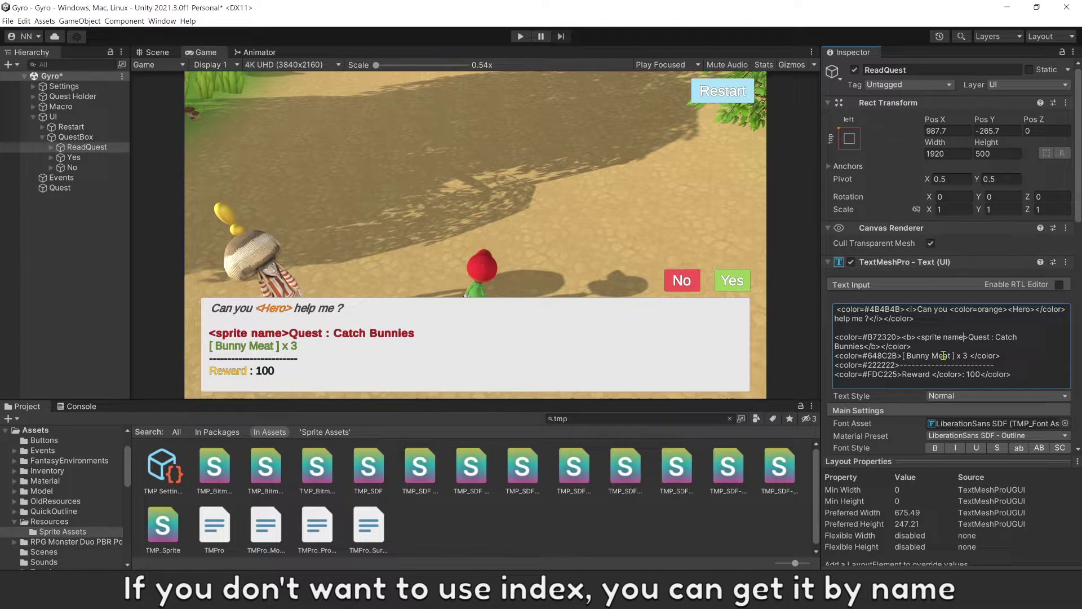
type("Apple")
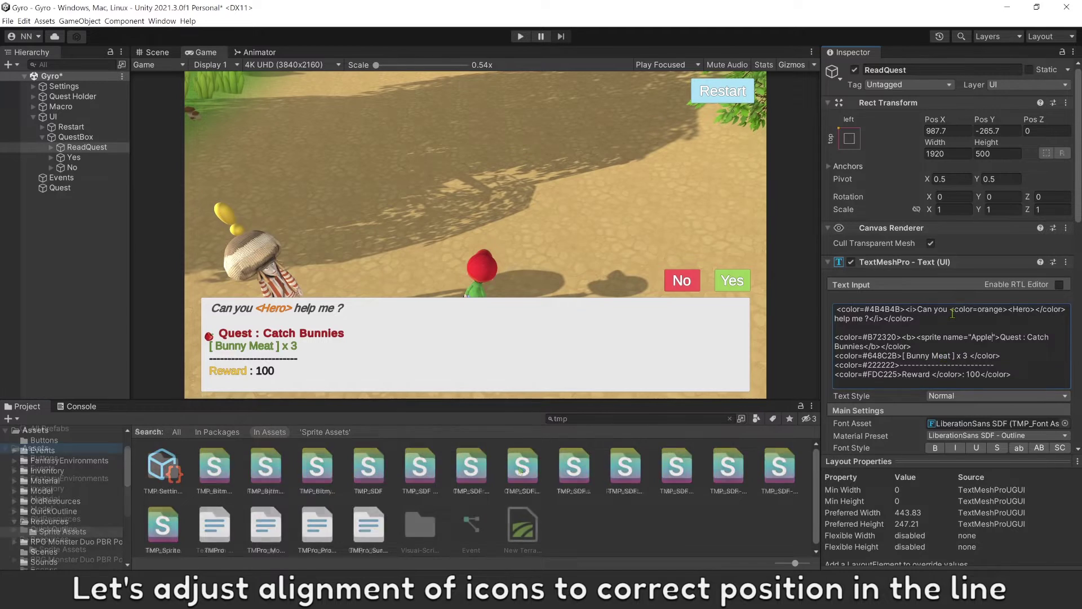
Select Items-Sprite in Resources/Sprite Assets and collapse the character table to show glyphs.
left_click(35, 447)
left_click(50, 539)
left_click(160, 465)
double_click(161, 465)
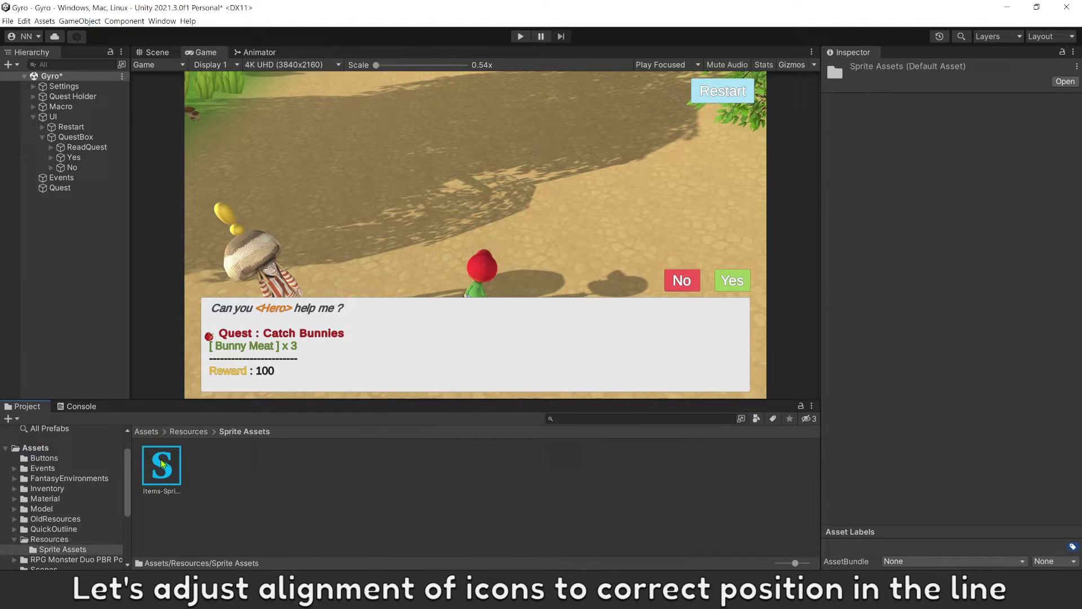
left_click(164, 463)
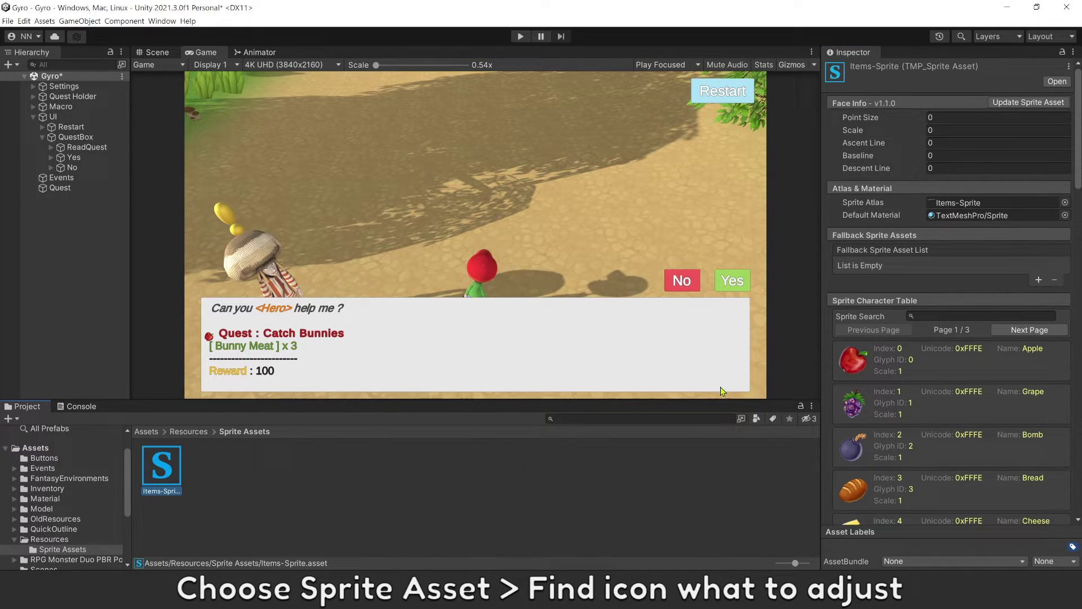
left_click(887, 301)
scroll(876, 373, "down", 2)
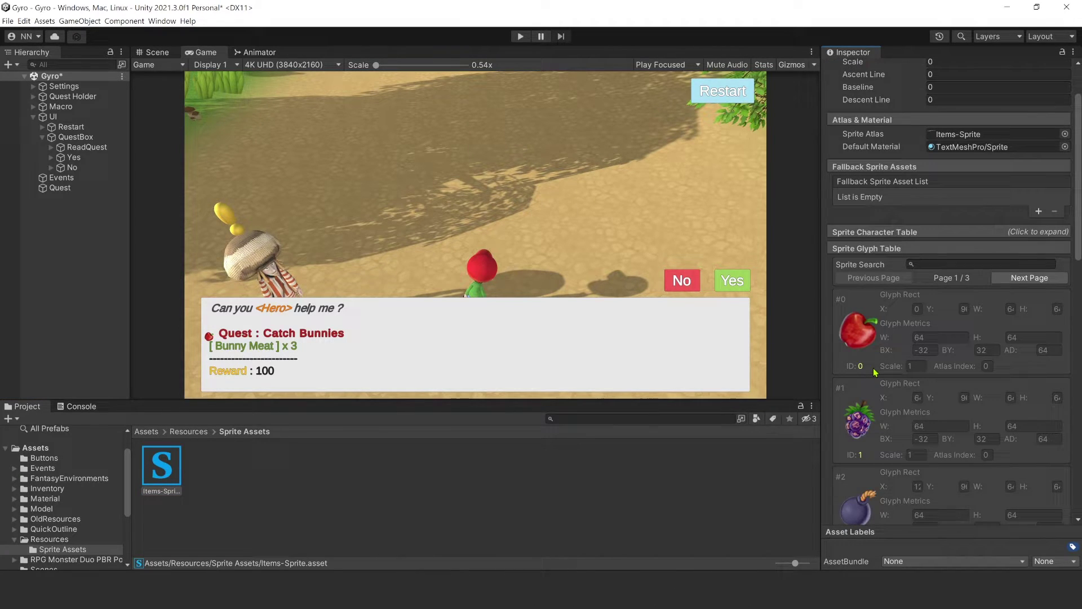
Drag the Apple glyph's BX and BY offsets, then undo back to -32 and 32.
left_click(909, 344)
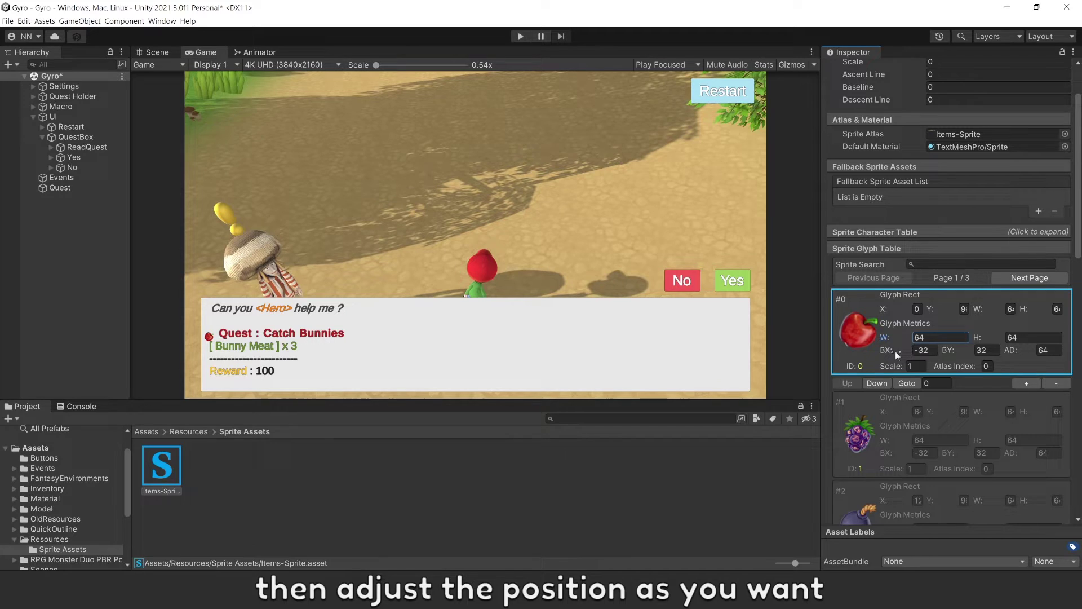
mouse_move(896, 351)
left_mouse_down()
mouse_move(878, 357)
mouse_move(971, 354)
left_mouse_up()
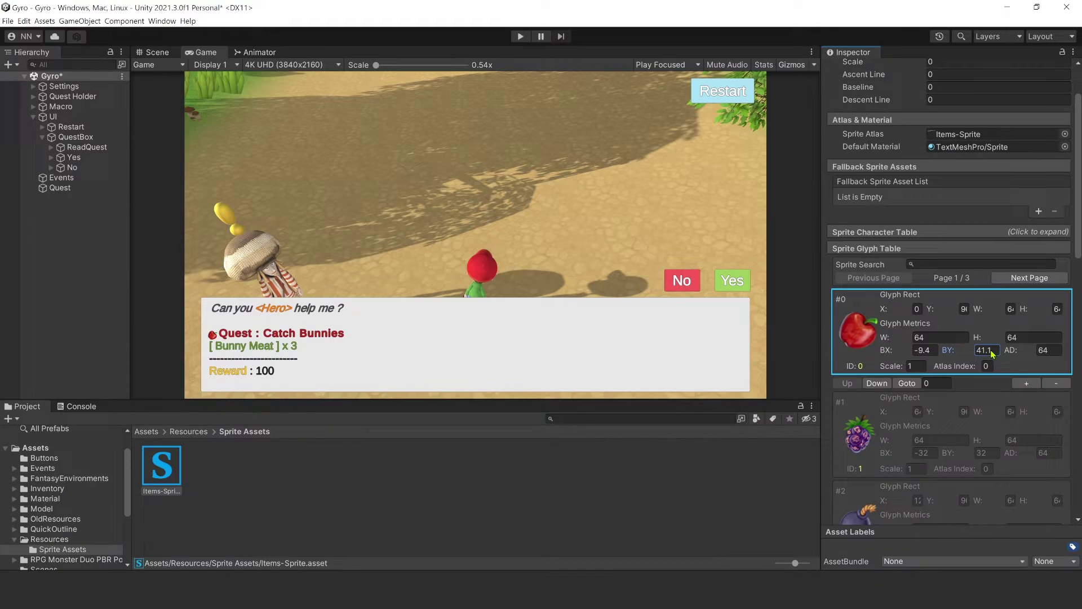
left_click_drag(949, 350, 1026, 354)
key("ctrl+z")
key("ctrl+z")
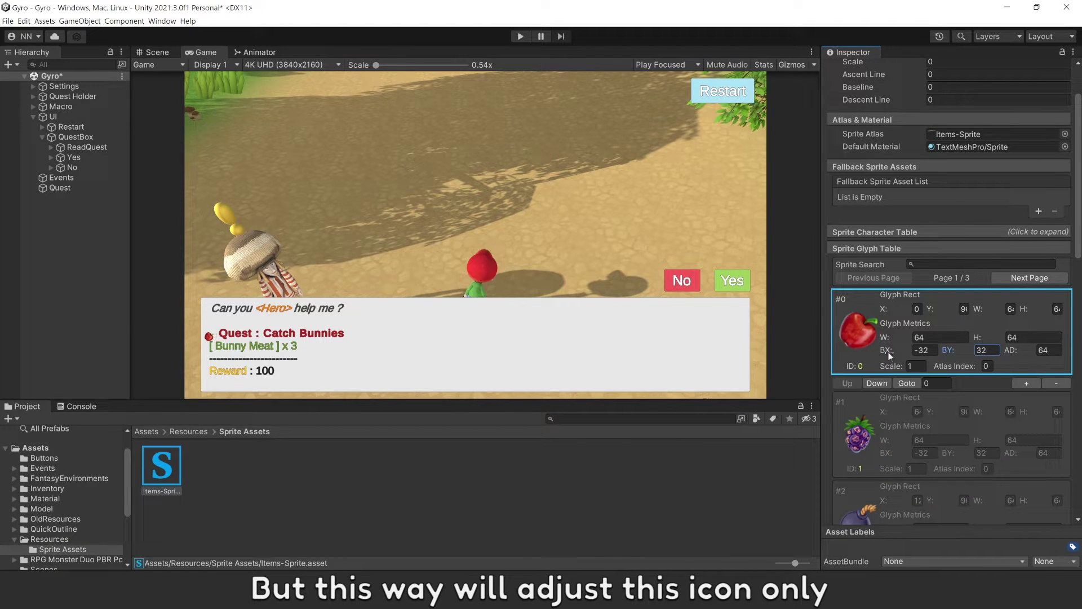
scroll(870, 434, "down", 4)
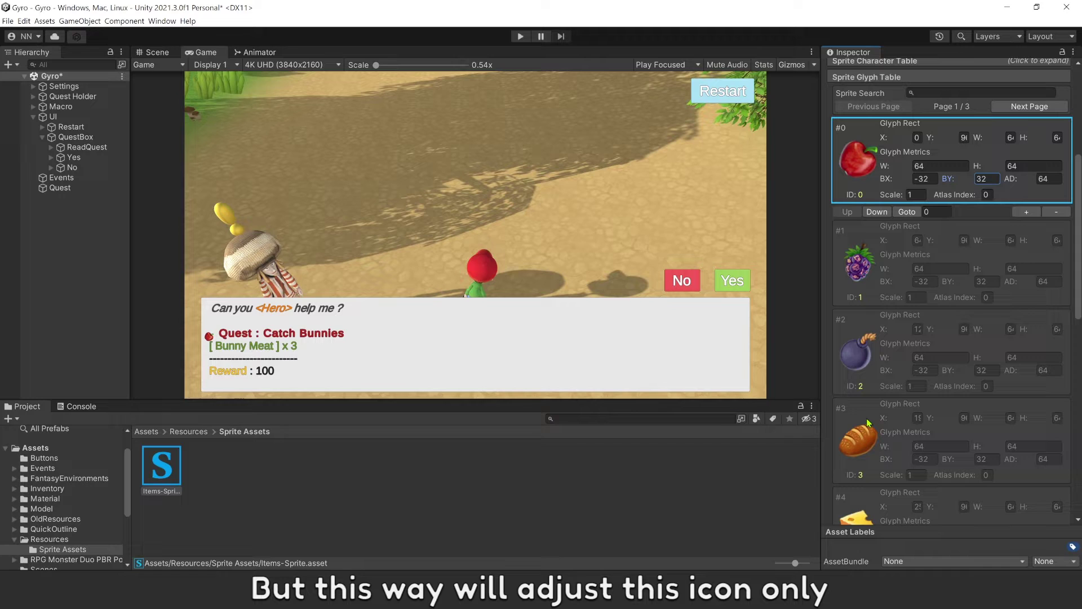
scroll(870, 435, "down", 3)
scroll(869, 423, "down", 4)
scroll(870, 424, "down", 4)
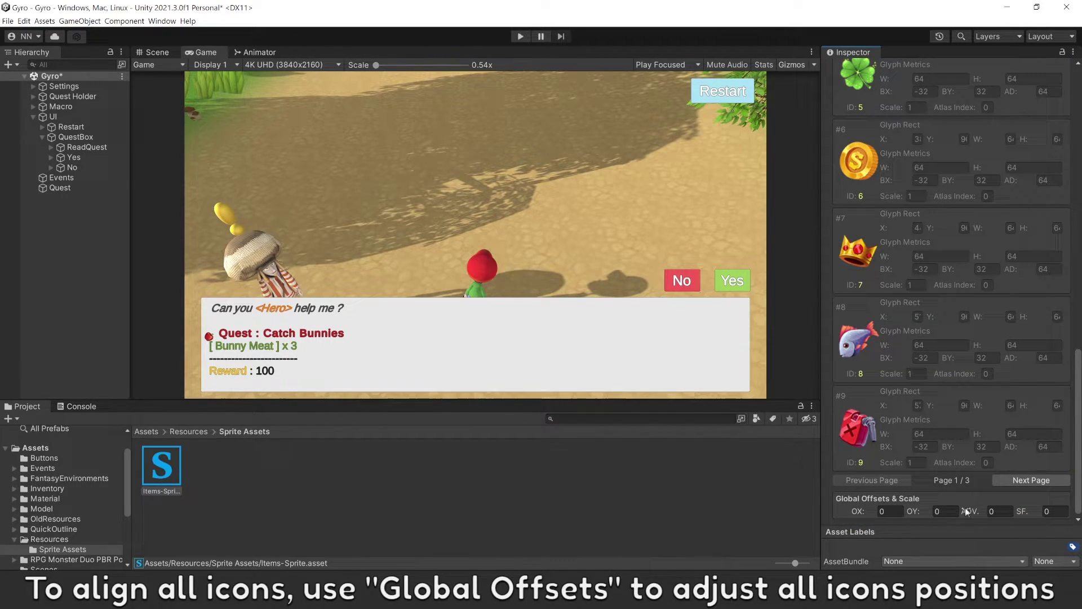
Drag Items-Sprite's Global Offsets OX to -8.4 and OY to about 14, shifting all icons.
left_click(883, 511)
left_click_drag(858, 513, 832, 521)
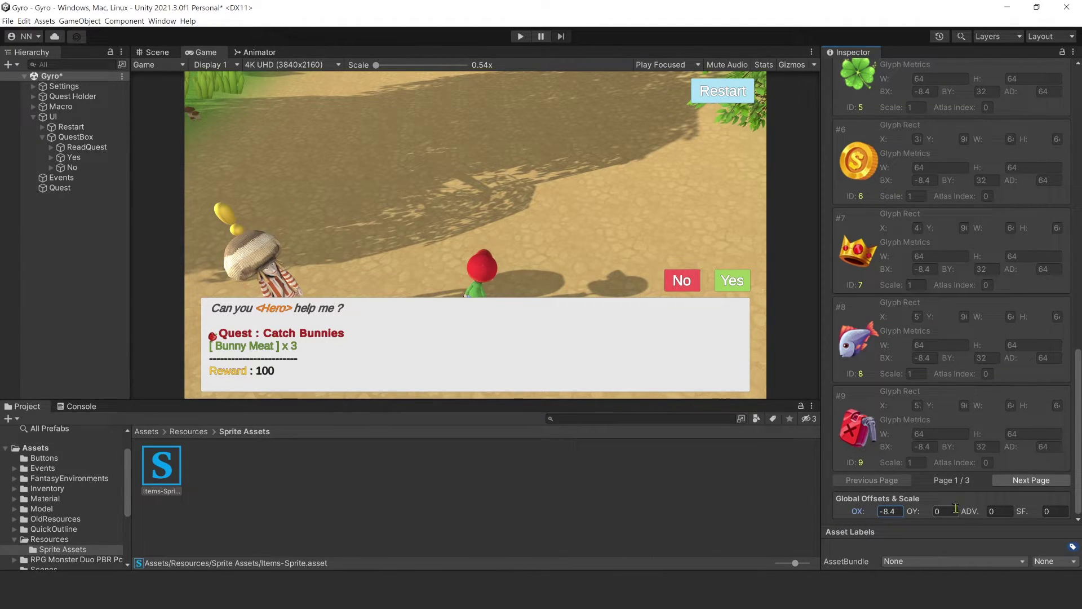
mouse_move(914, 513)
left_mouse_down()
mouse_move(848, 519)
mouse_move(863, 505)
left_mouse_up()
In TMP Settings, choose EmojiOne as the Default Sprite Asset via the picker.
left_click(642, 418)
type("tmp")
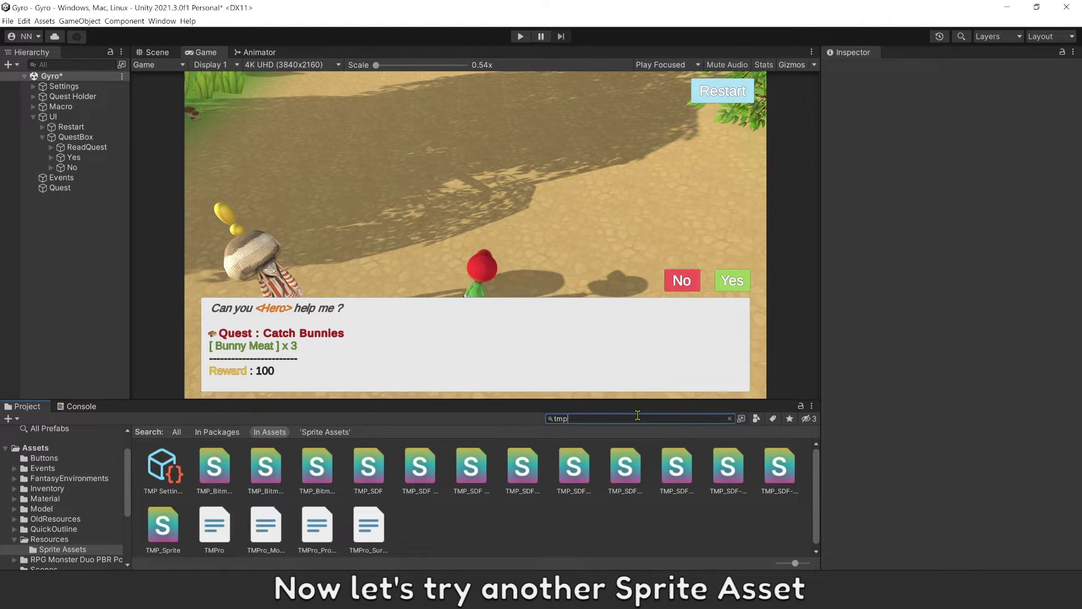
left_click(165, 470)
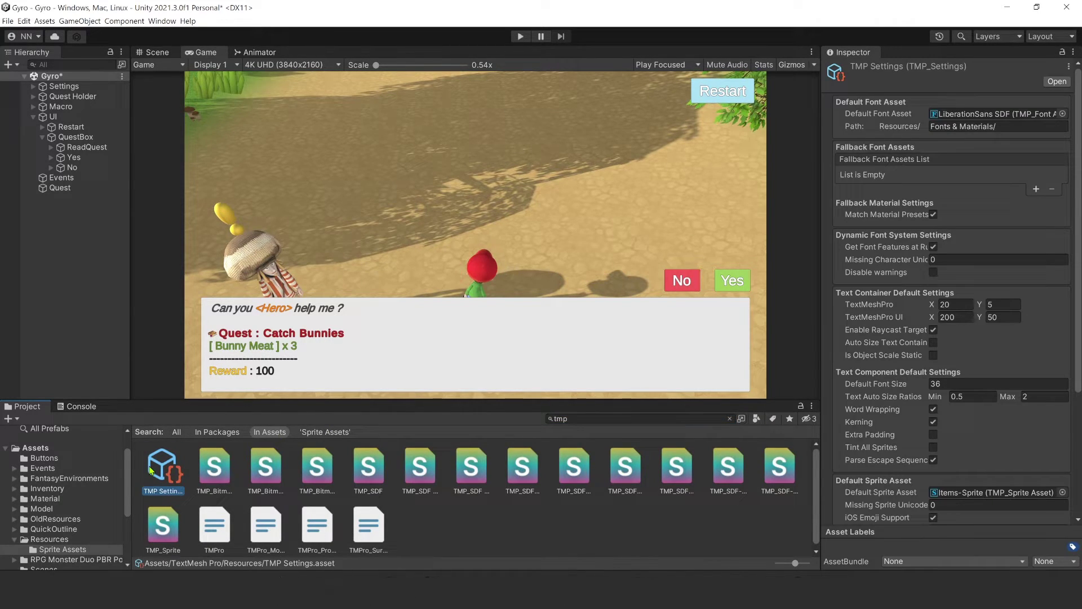
scroll(1036, 332, "down", 5)
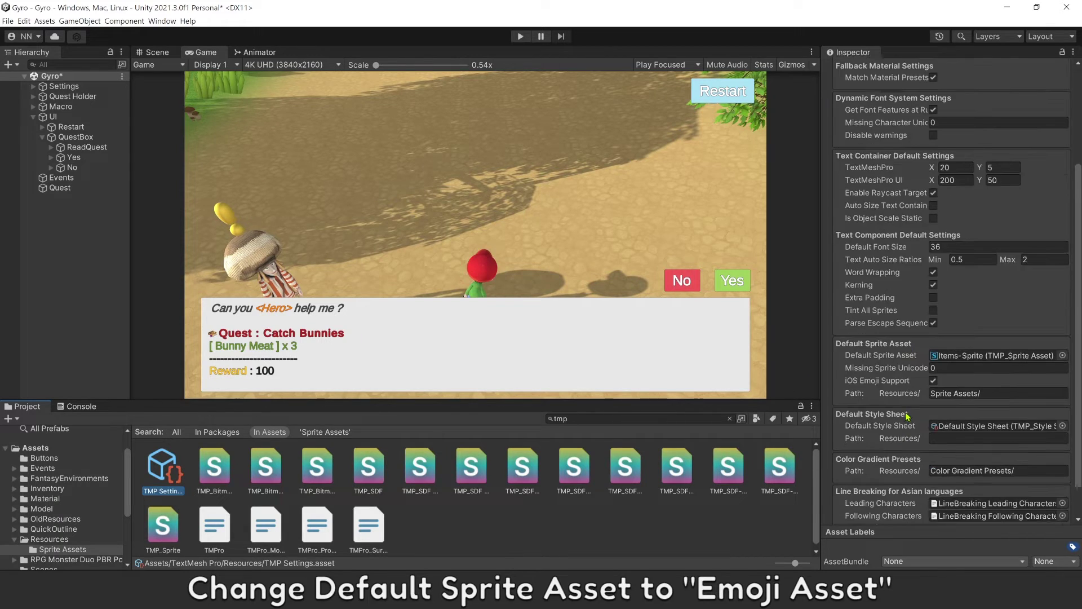
scroll(1036, 331, "down", 3)
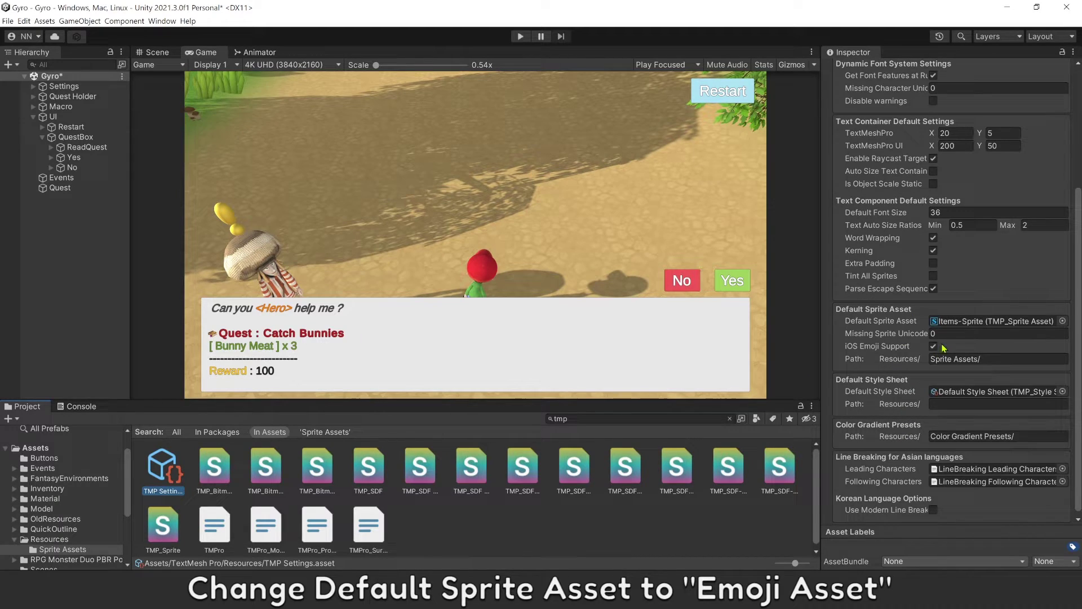
left_click(1065, 323)
left_click_drag(1040, 200, 918, 212)
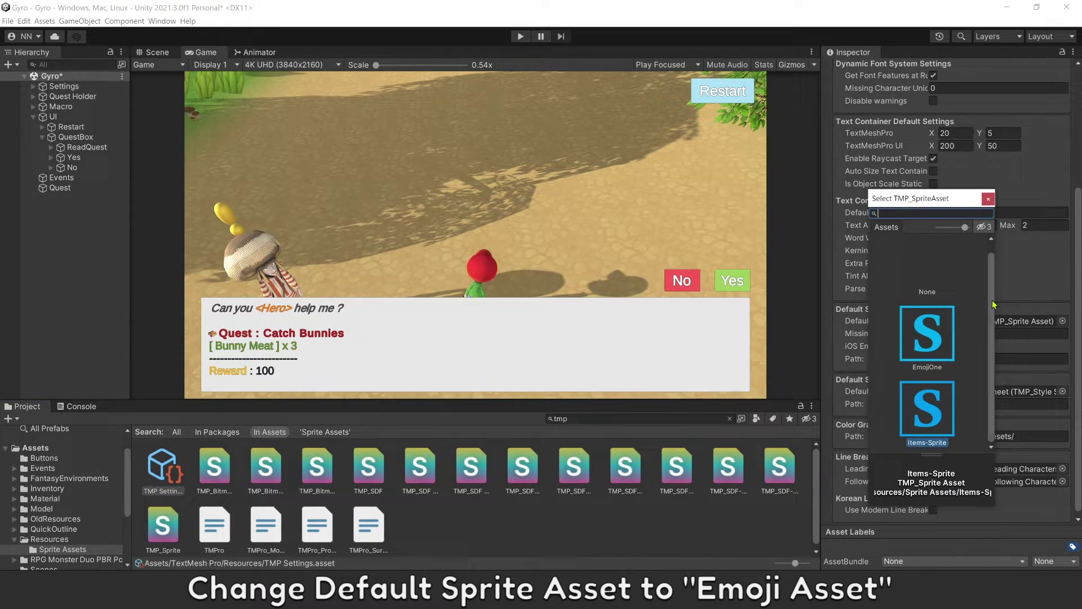
left_click(933, 338)
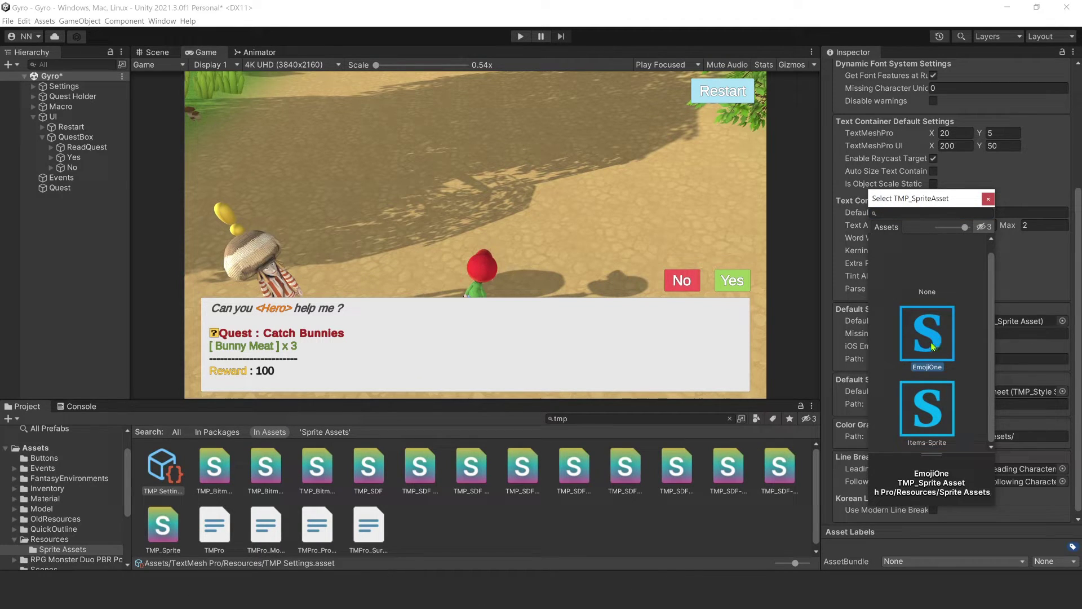
left_click(990, 199)
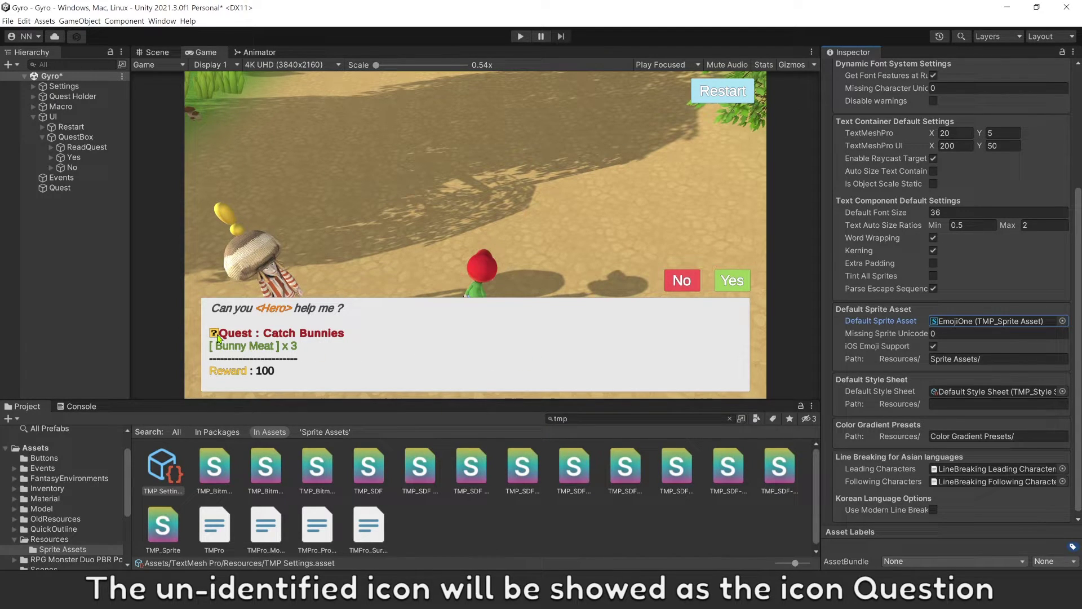
On ReadQuest's text, replace the sprite tag's name="MagicBook" with index=1.
left_click(86, 147)
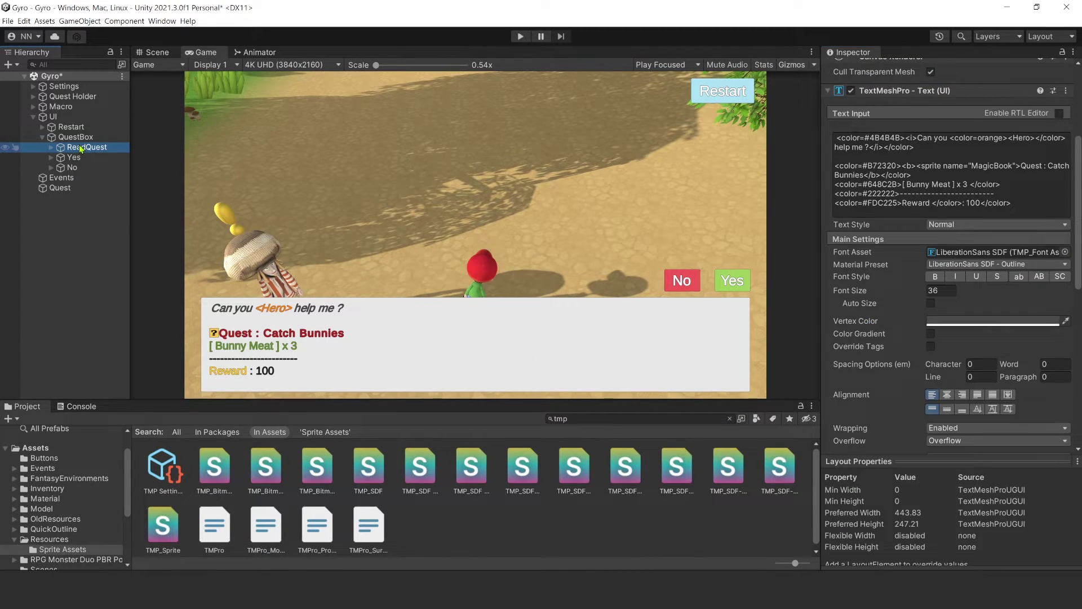
left_click(930, 174)
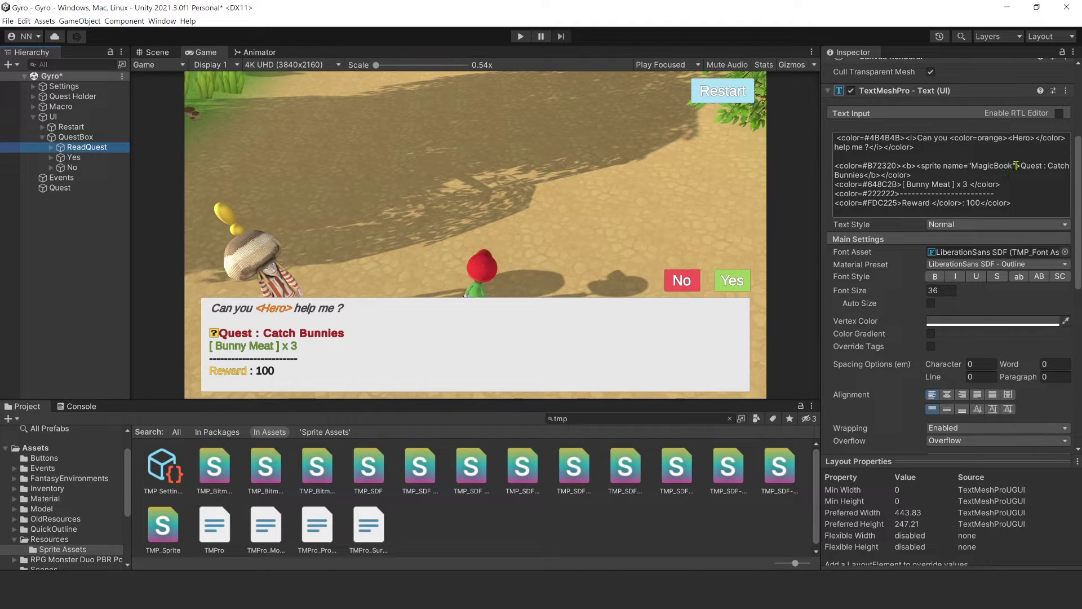
left_click_drag(1018, 166, 944, 167)
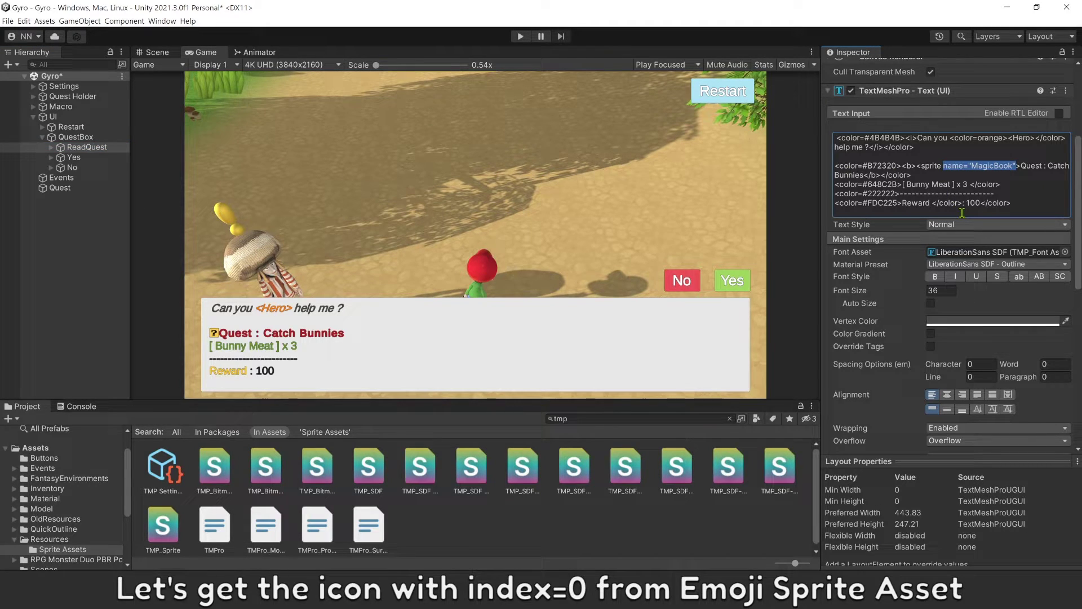
type("index=")
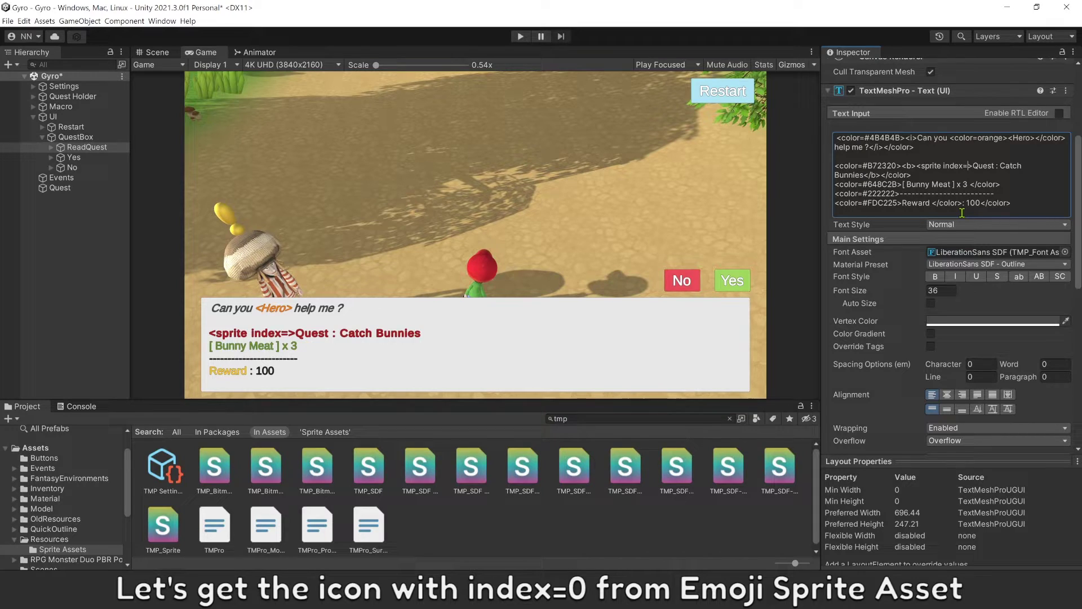
type("0")
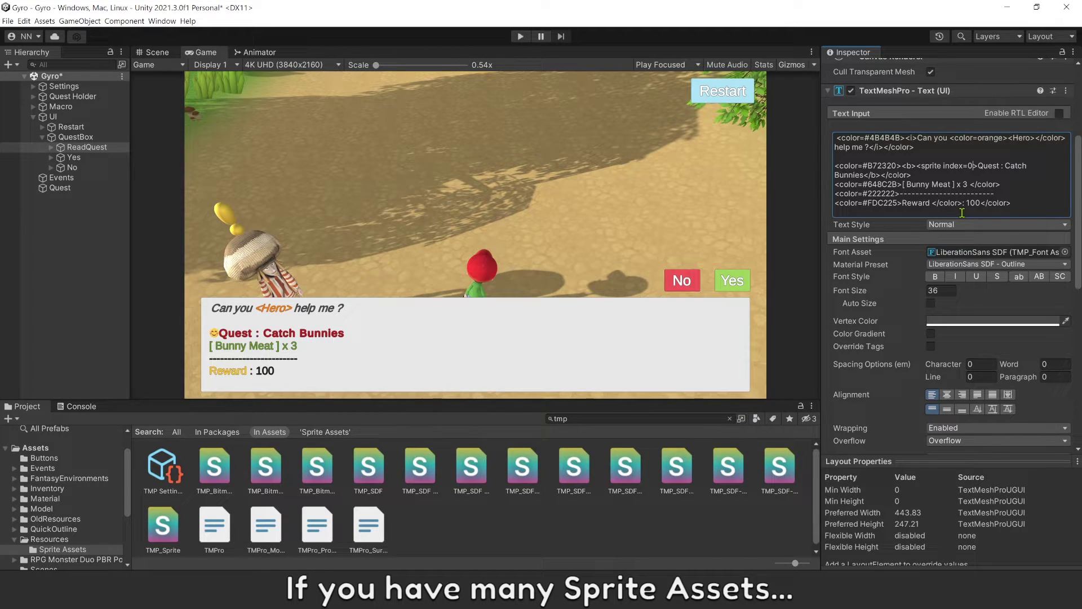
type("1")
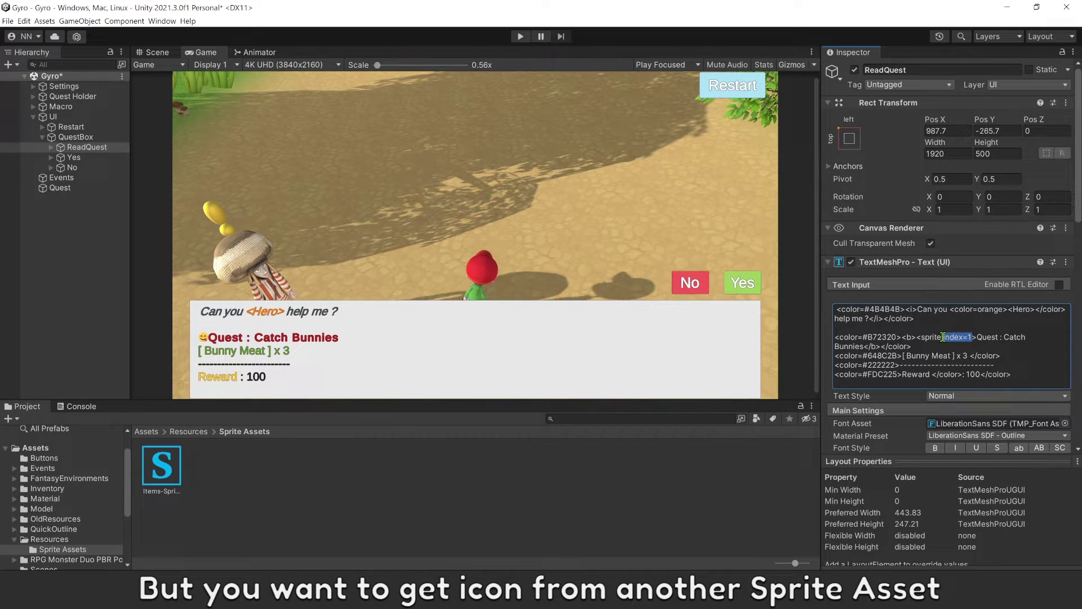
Replace index=1 in the quest sprite tag with a name= reference, discarding the Apple name.
left_click(943, 336)
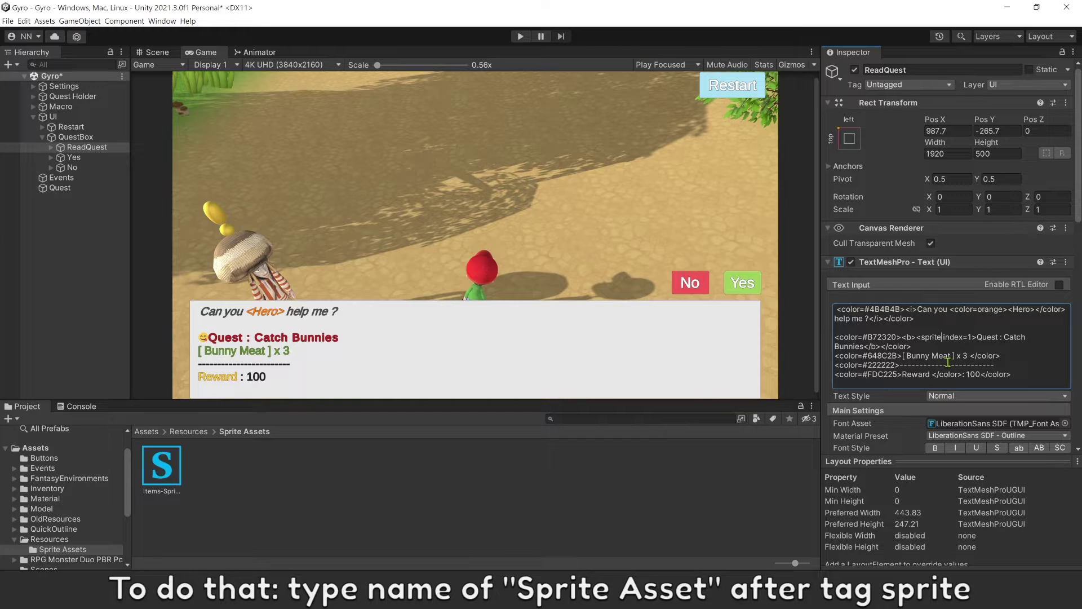
type("=\"Ite")
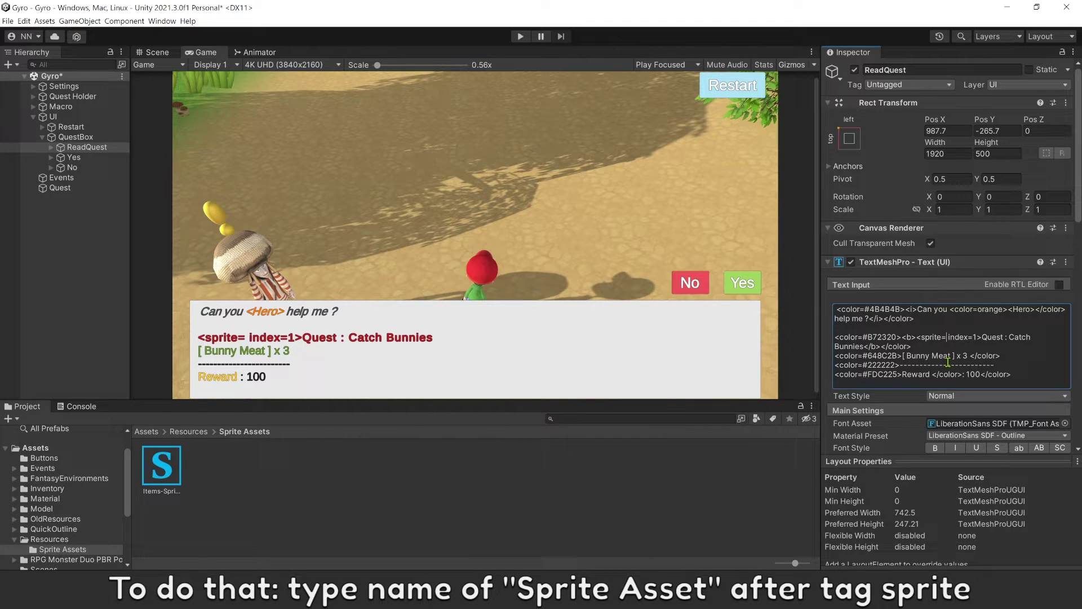
type("ms- ")
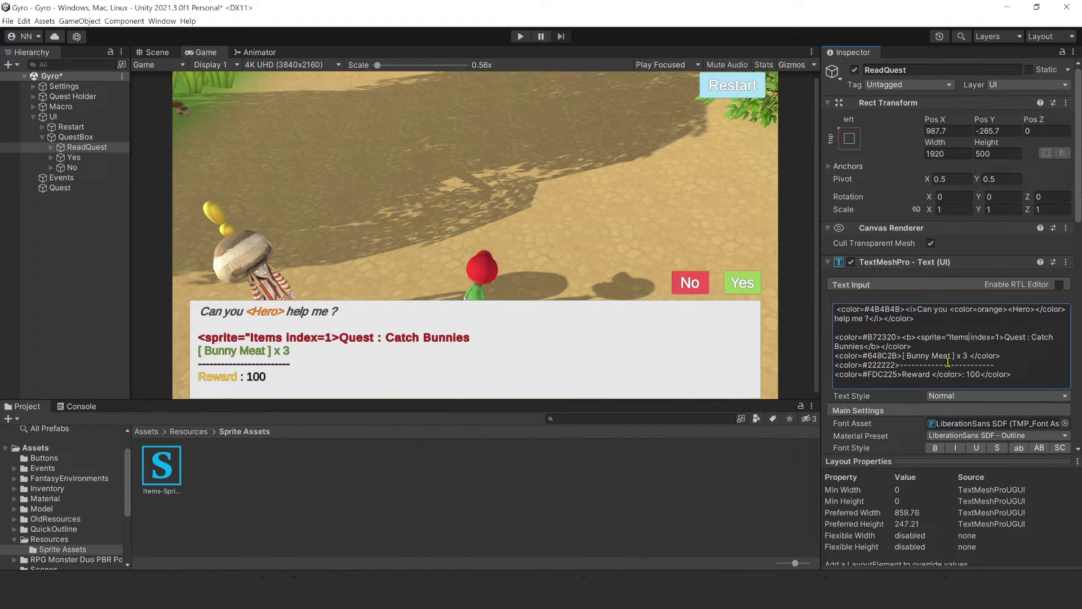
type("Sprite")
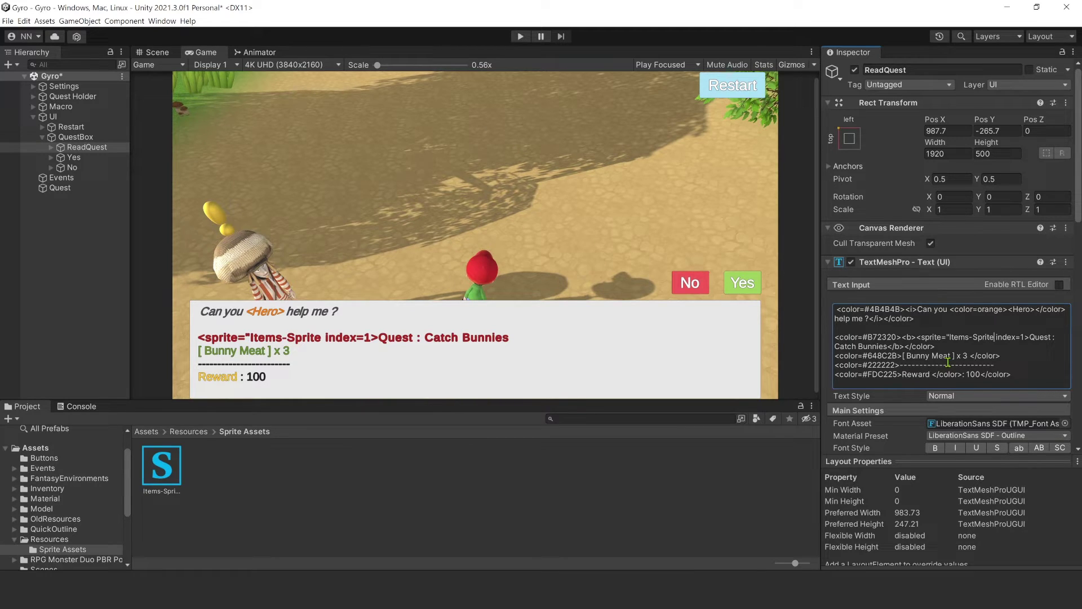
type("\"")
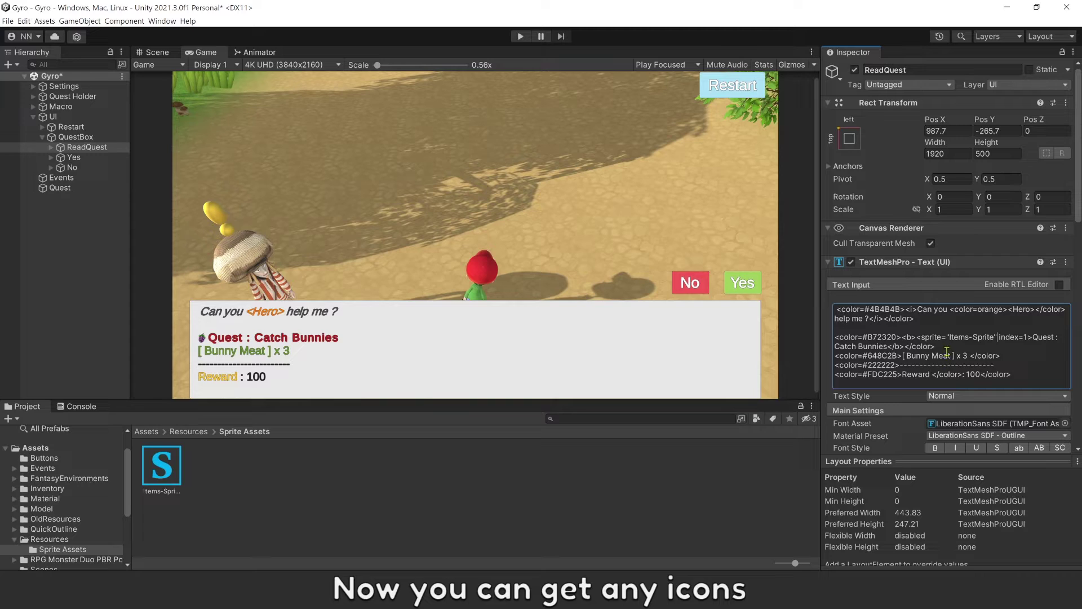
double_click(1013, 337)
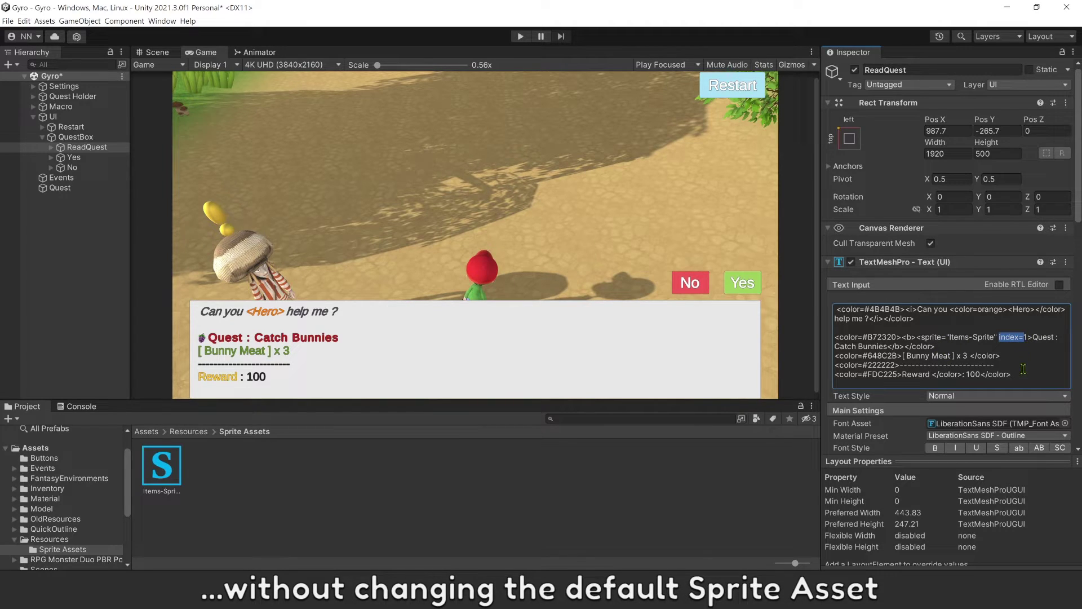
key("BackSpace")
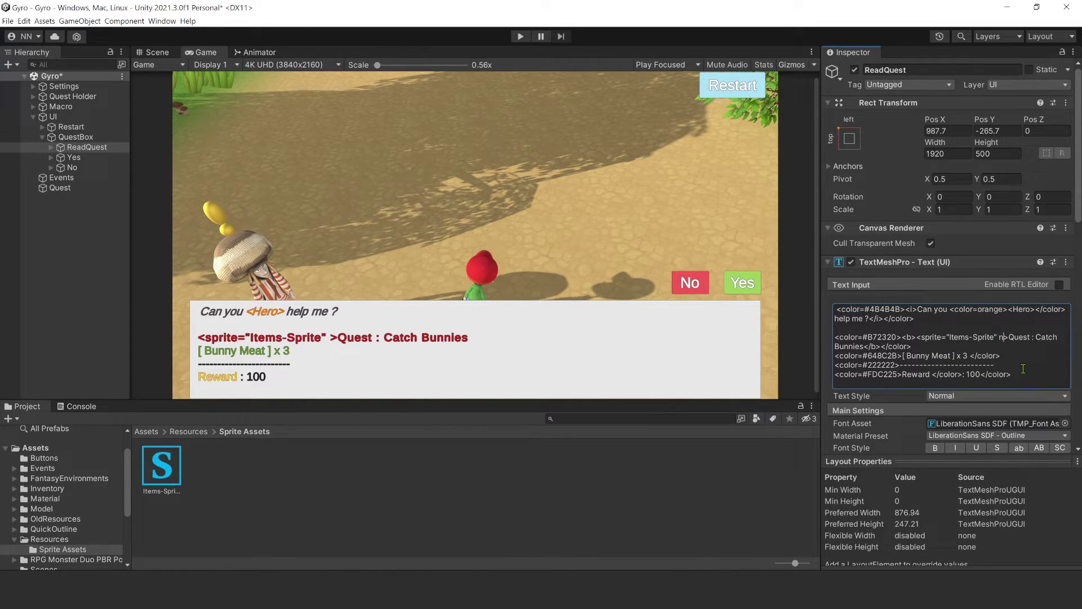
type("name=")
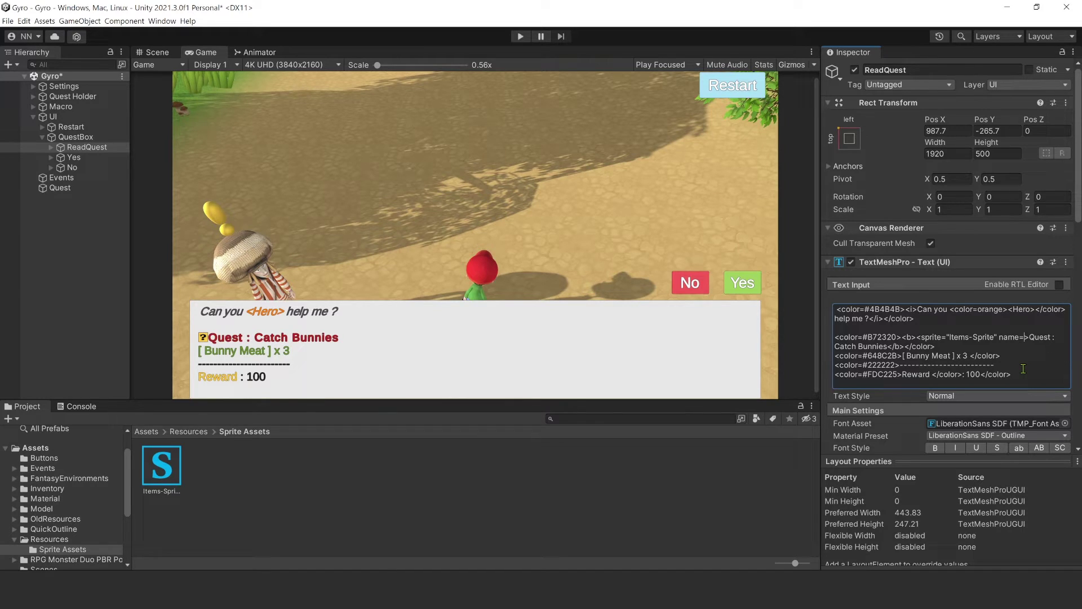
type("Apple")
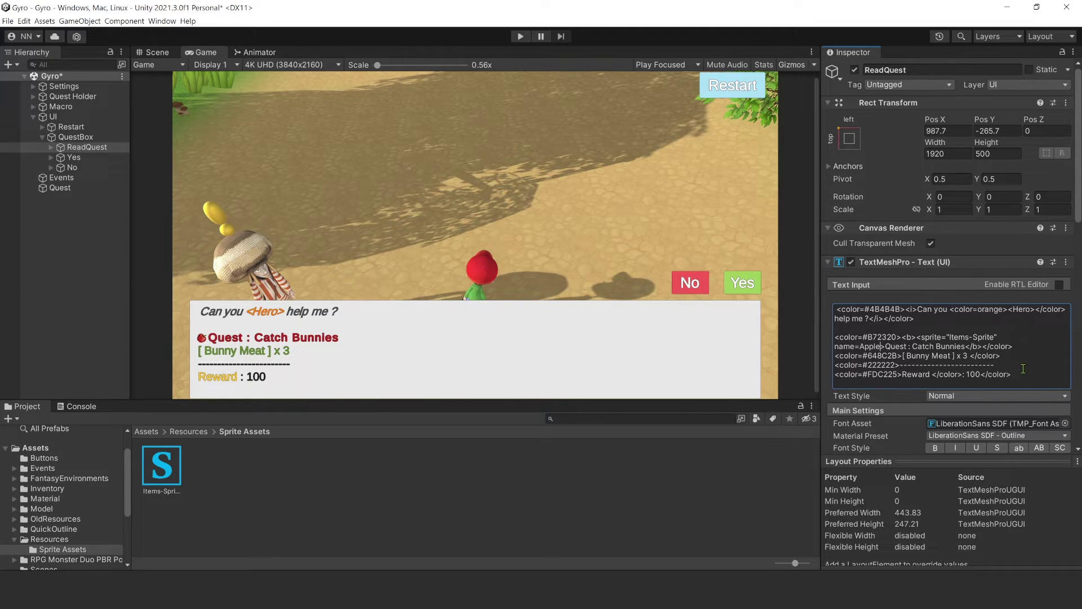
key("BackSpace")
key("BackSpace")
key("BackSpace")
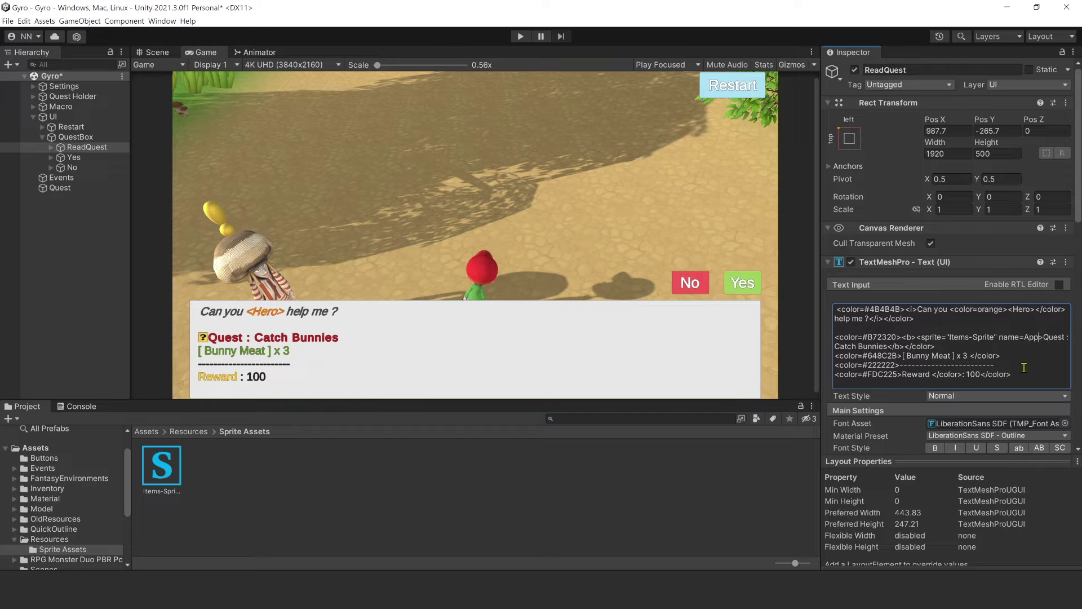
type("MagicBook")
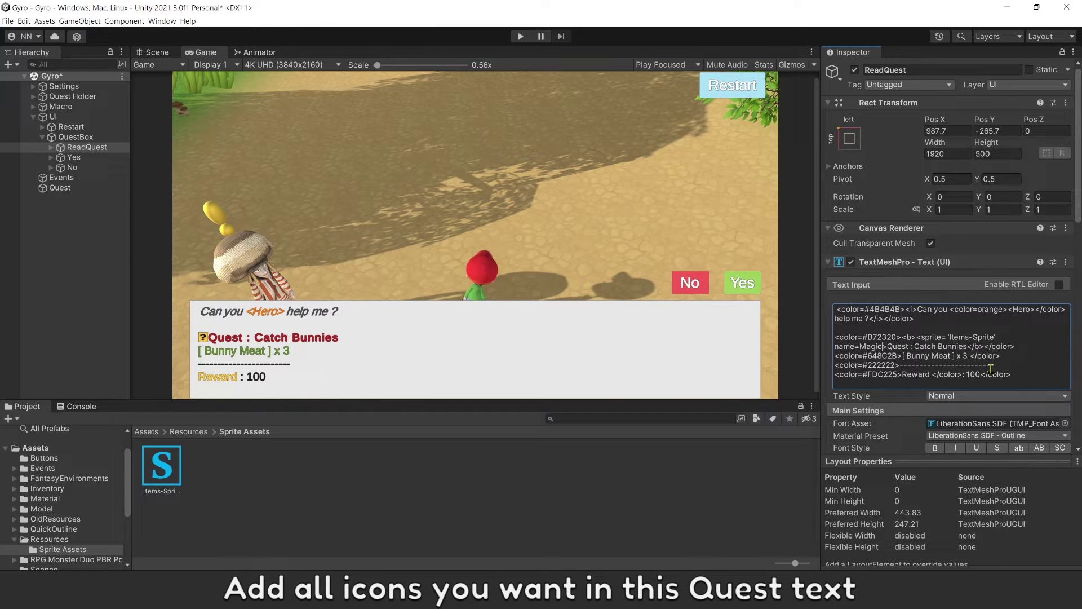
Copy the MagicBook sprite tag before Bunny Meat and rename its sprite to MeatLeg.
left_click_drag(904, 344, 916, 338)
key("ctrl+c")
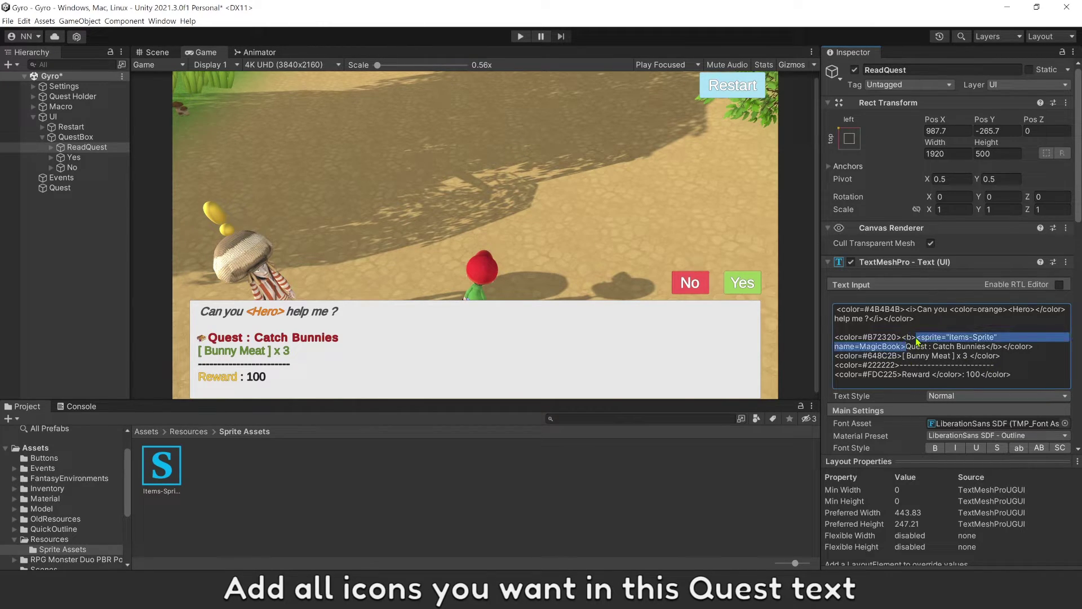
left_click(903, 355)
key("ctrl+v")
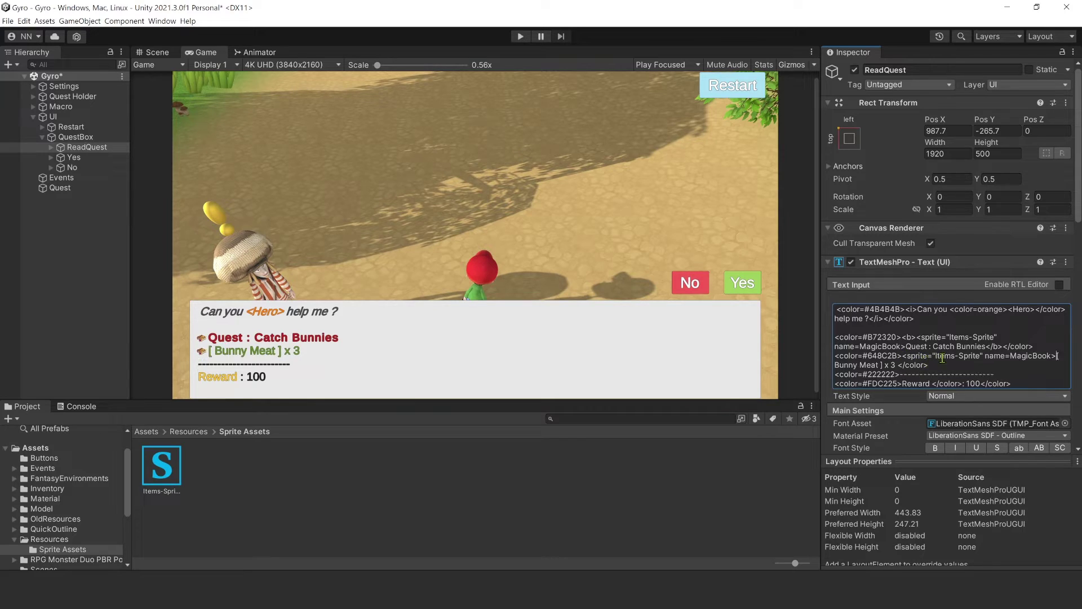
left_click_drag(1053, 356, 1014, 359)
type("MeatLeg")
scroll(924, 367, "down", 1)
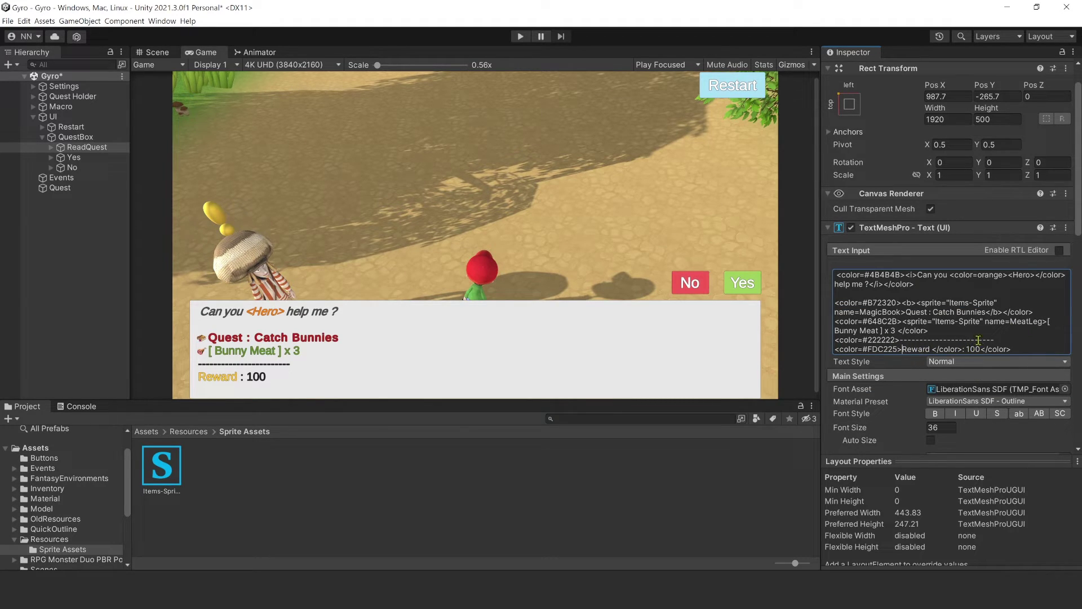
Paste sprite tags before Reward and after 100, naming them Scroll and Coin.
key("ctrl+v")
type("Sc")
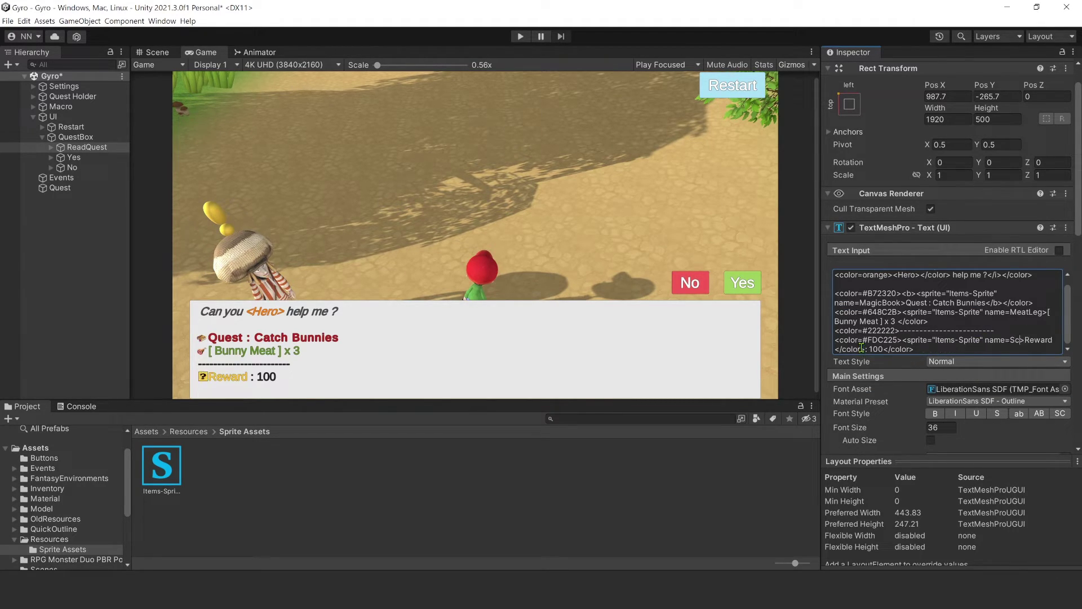
type("roll")
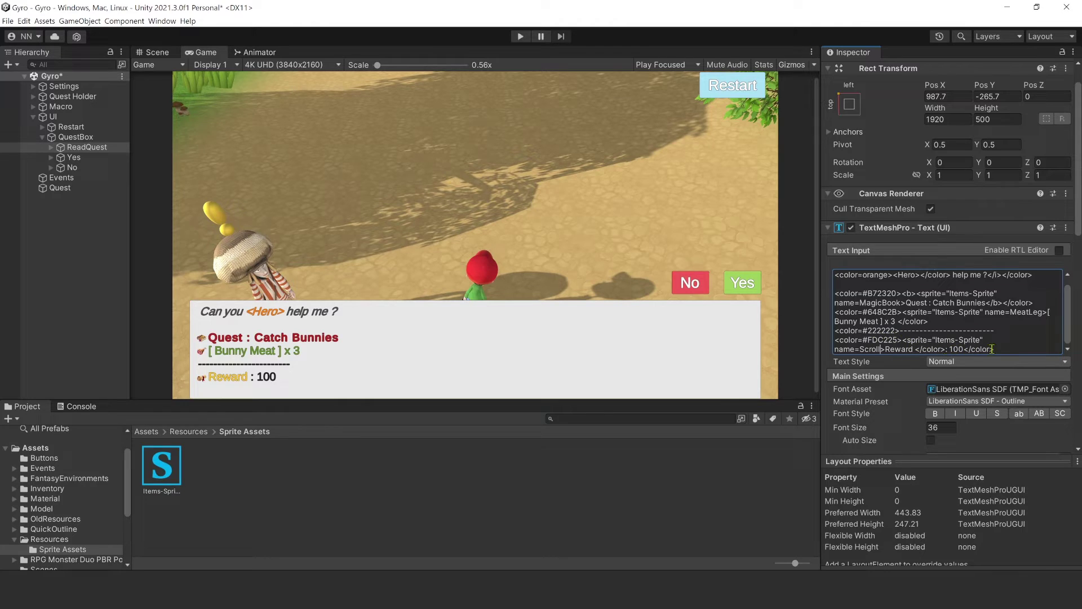
key("ctrl+v")
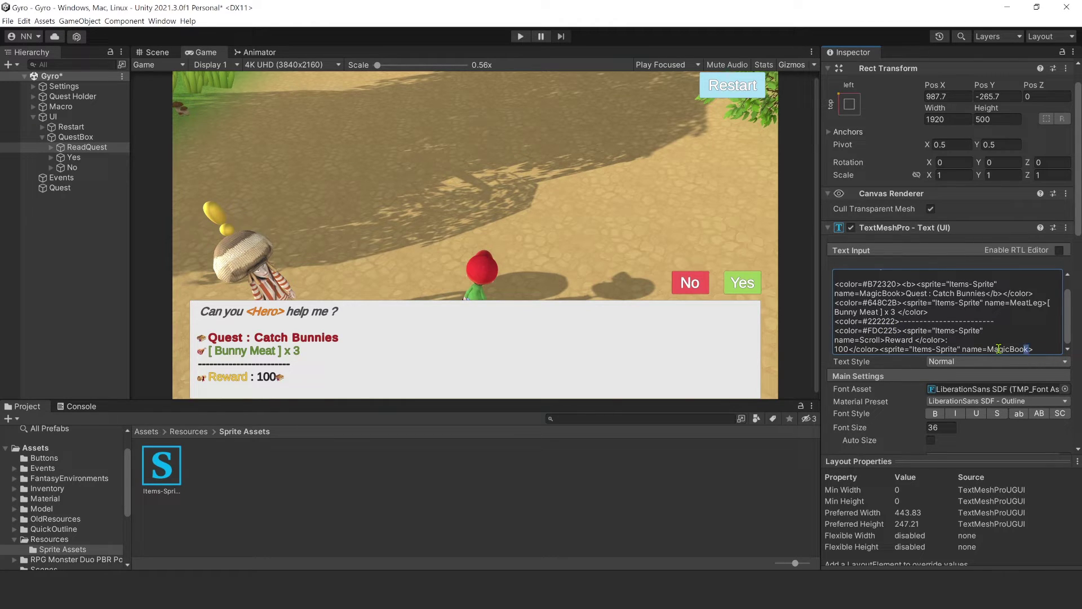
double_click(1000, 349)
type("Coin")
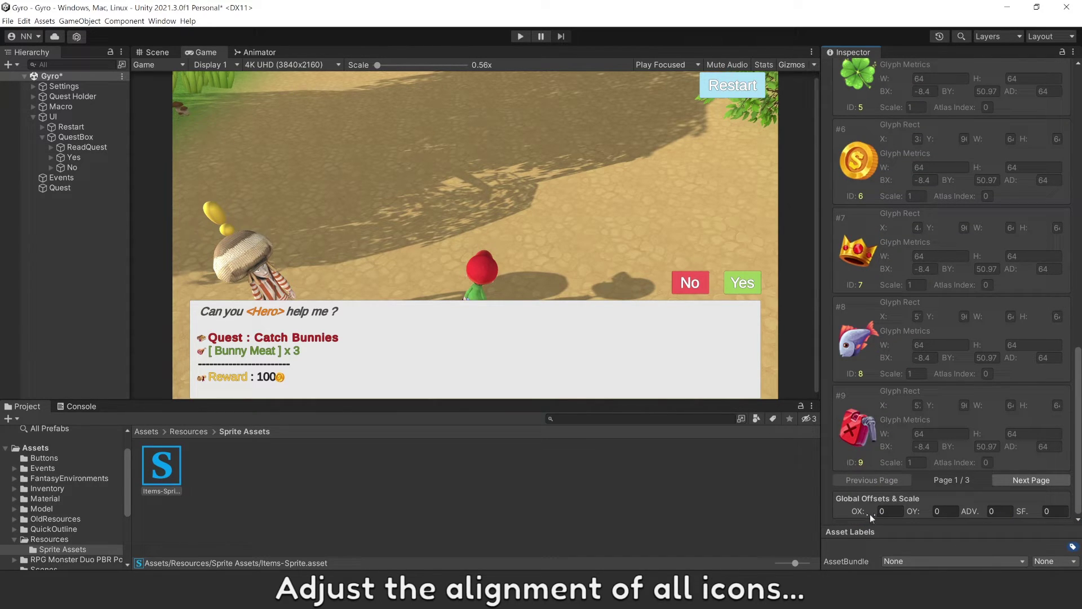
Adjust Items-Sprite global offsets to 3.37 and 59.11 and widen the advance after icons.
left_click_drag(863, 512, 902, 517)
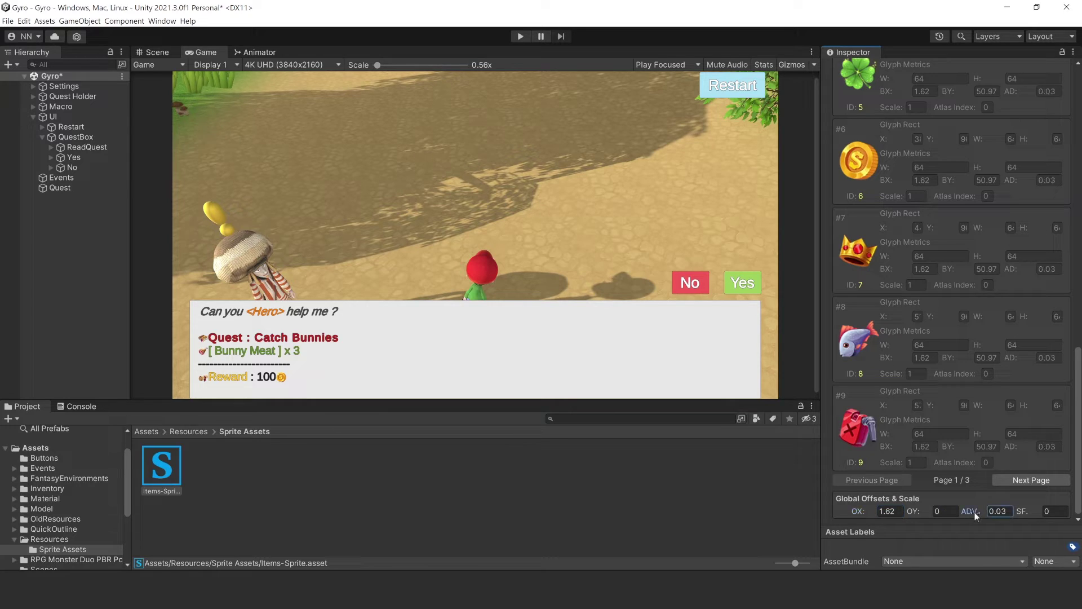
left_click_drag(972, 513, 448, 521)
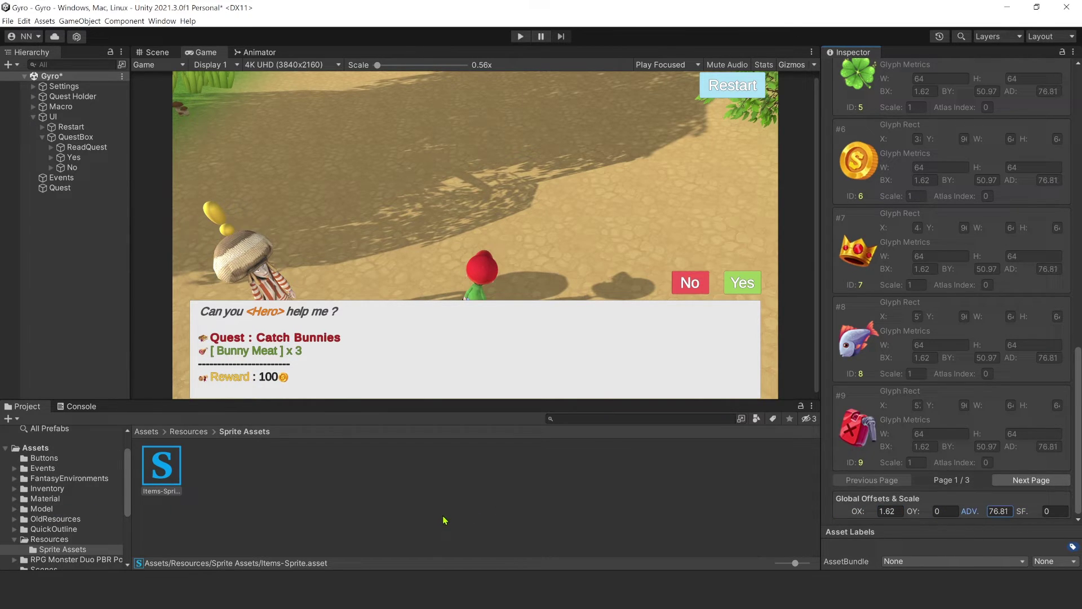
mouse_move(853, 508)
left_mouse_down()
mouse_move(870, 512)
mouse_move(821, 510)
left_mouse_up()
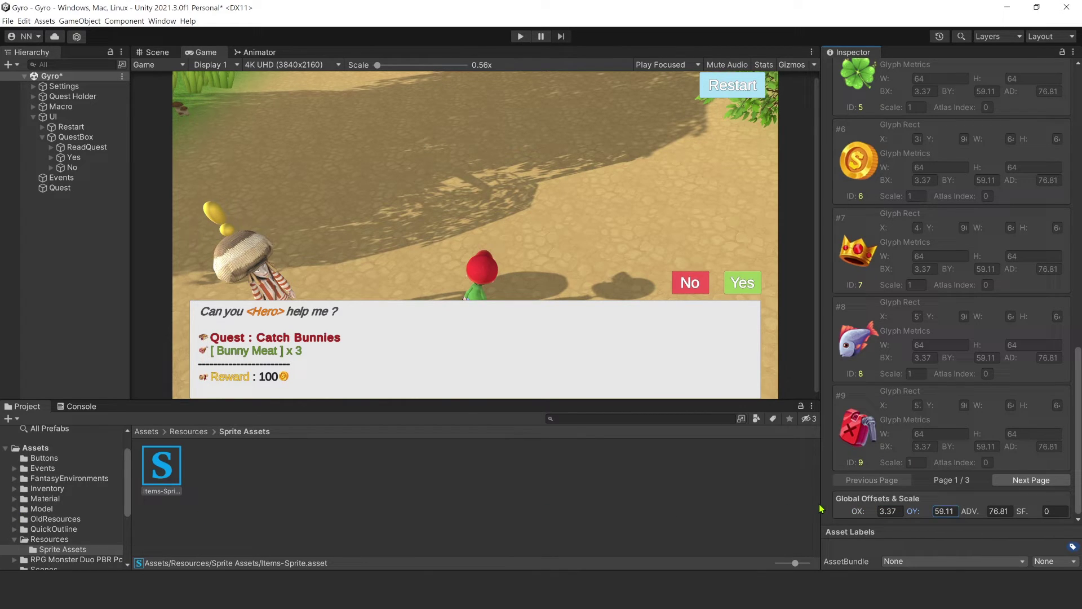
Enlarge the magic book glyph #12 to scale 1.54 and tighten its advance.
left_click(947, 321)
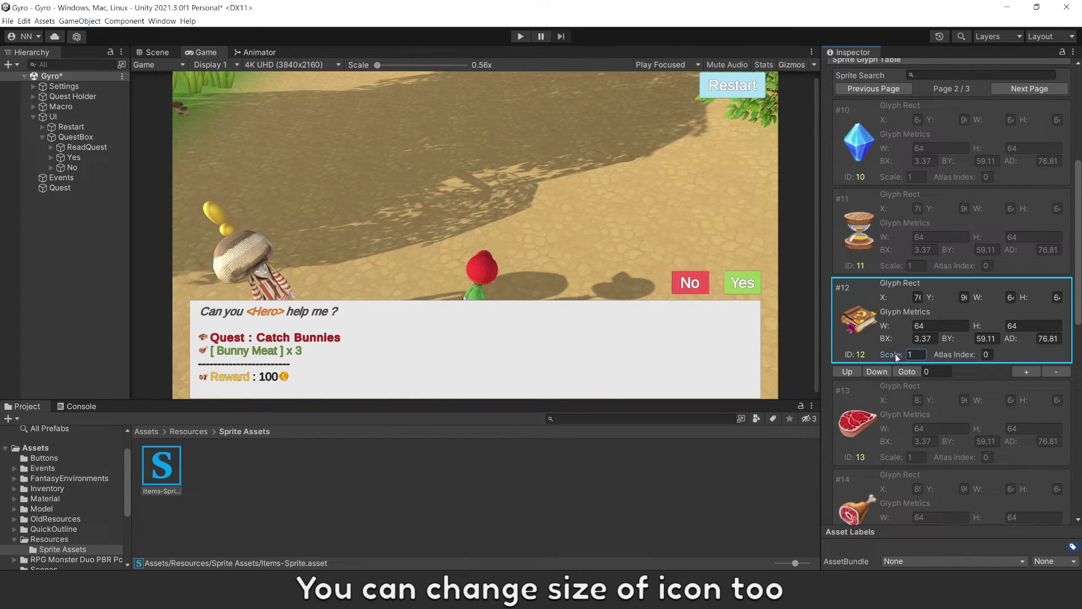
mouse_move(895, 353)
left_mouse_down()
mouse_move(945, 339)
mouse_move(889, 340)
left_mouse_up()
left_click_drag(1012, 339, 958, 342)
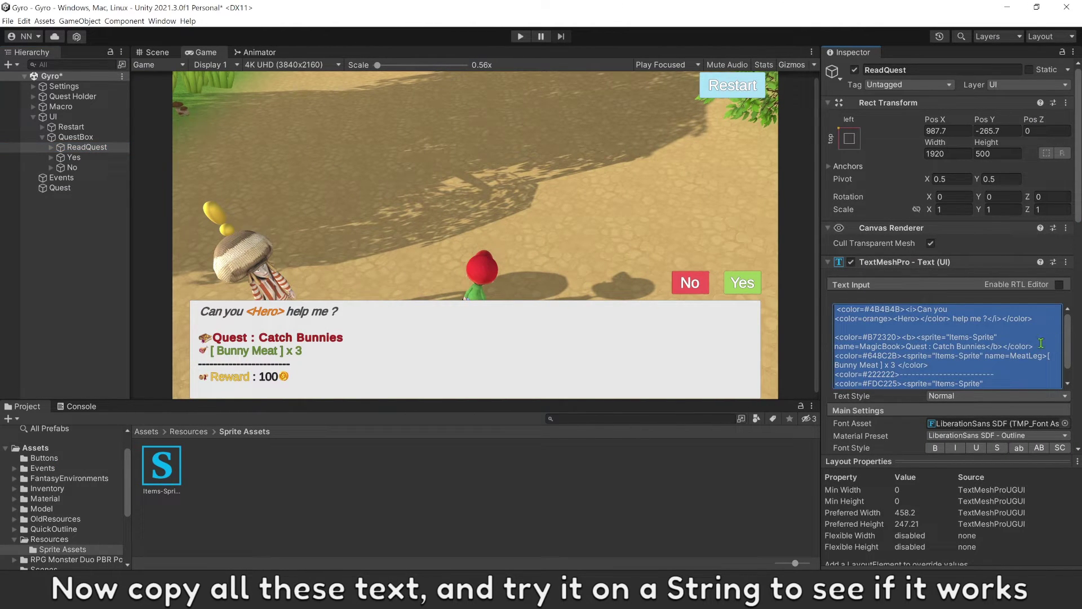
type("Hello ")
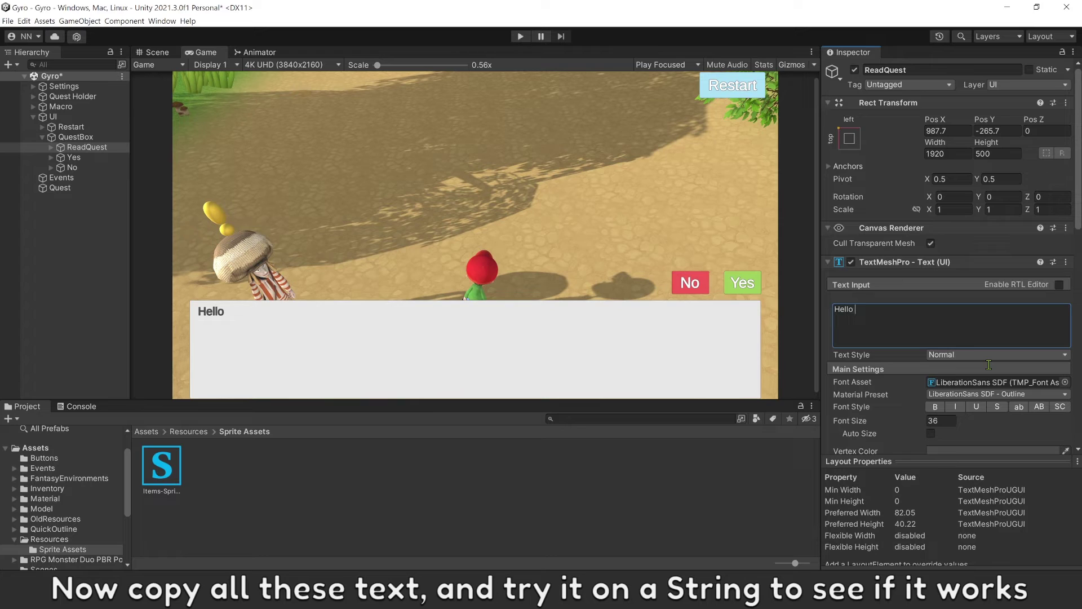
type("!")
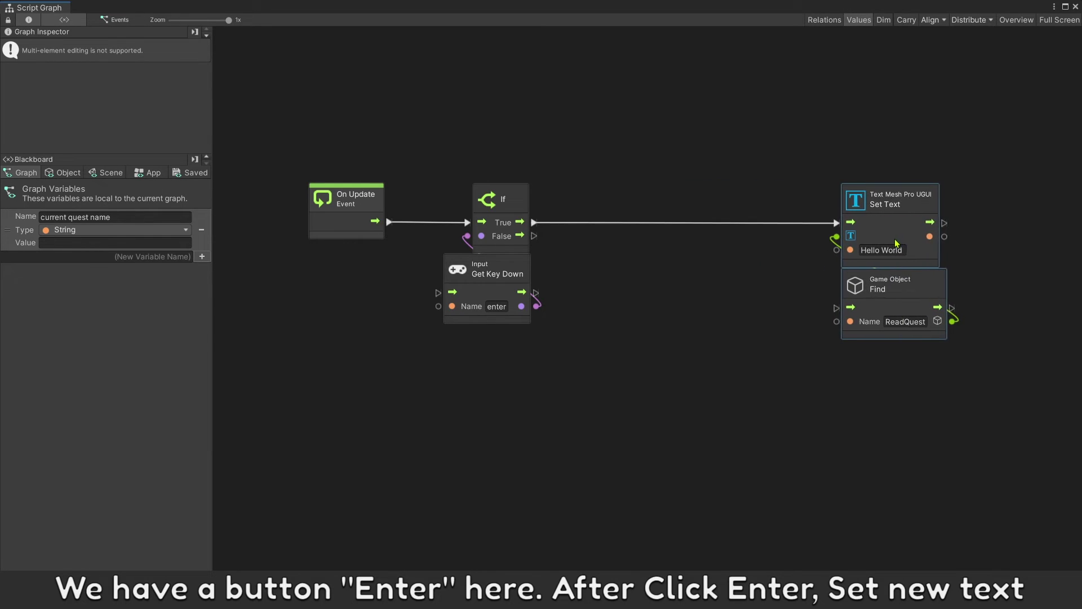
Add a String Literal node holding the pasted quest rich text.
right_click(663, 279)
type("string lit")
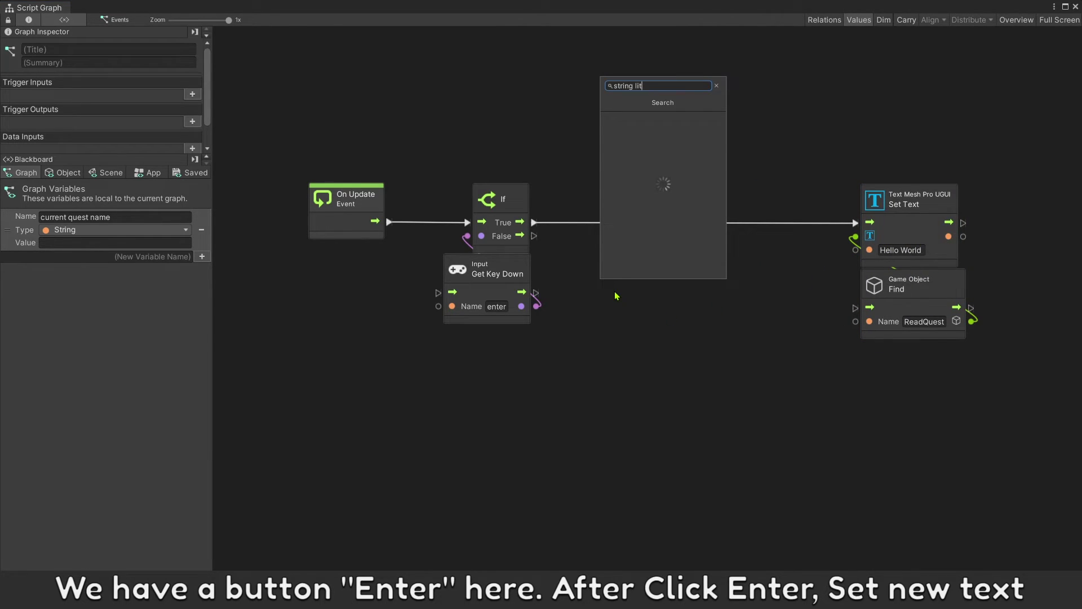
key("Return")
left_click(630, 299)
key("ctrl+v")
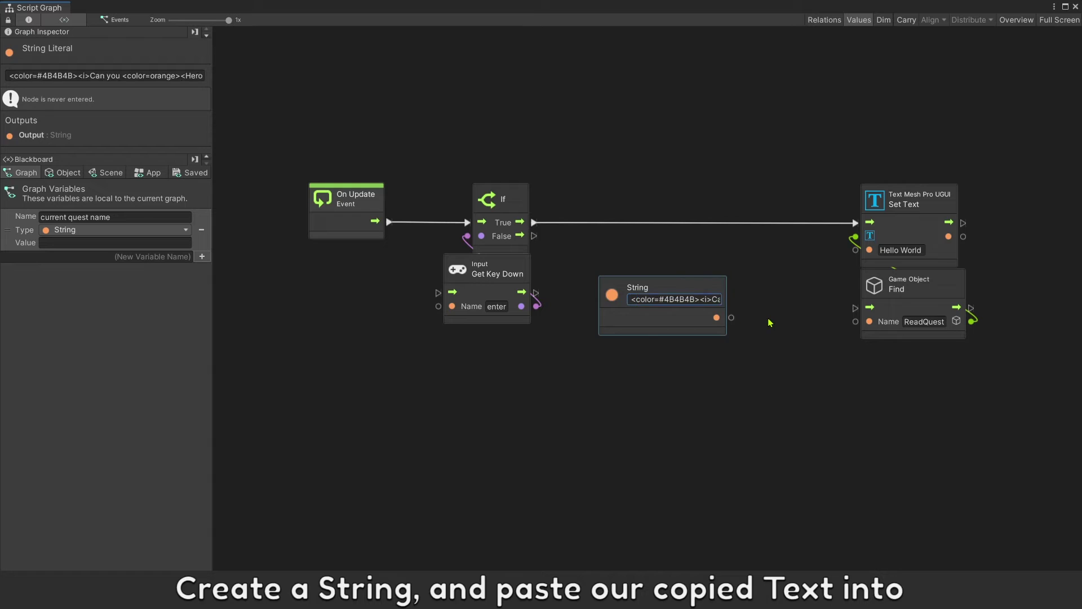
Arrange the nodes and wire the String output into Set Text's text input.
left_click_drag(947, 364, 847, 170)
left_click_drag(882, 240, 772, 240)
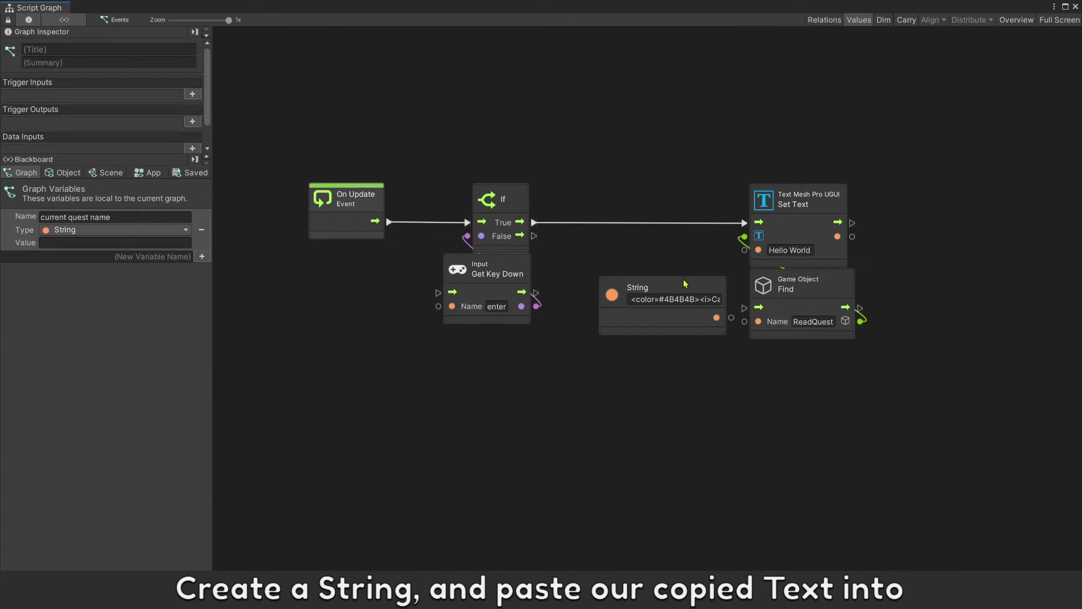
mouse_move(663, 299)
left_mouse_down()
mouse_move(633, 293)
mouse_move(758, 250)
left_mouse_up()
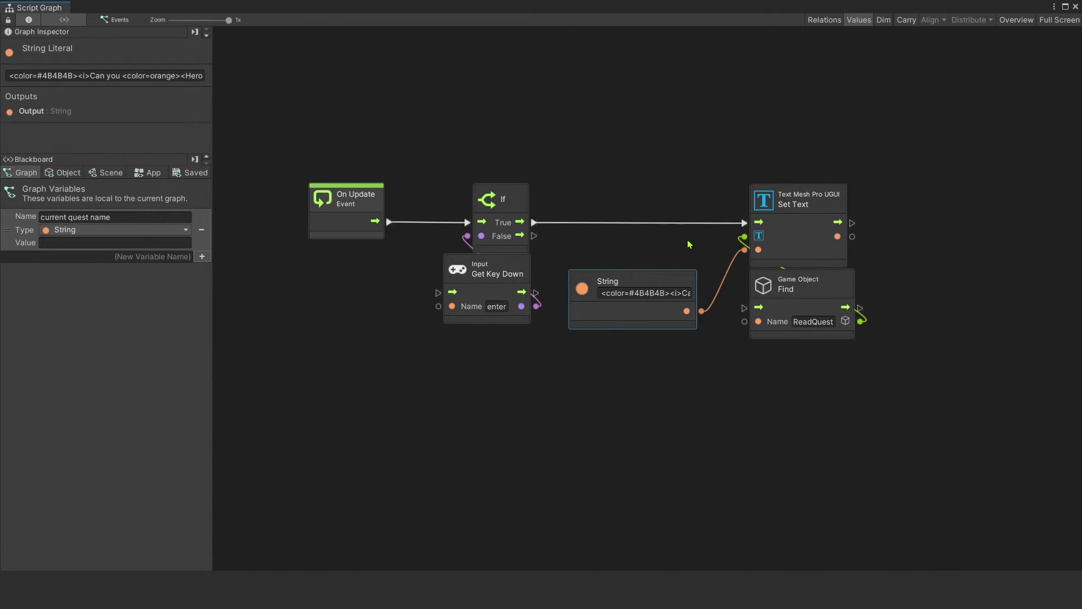
left_click(782, 347)
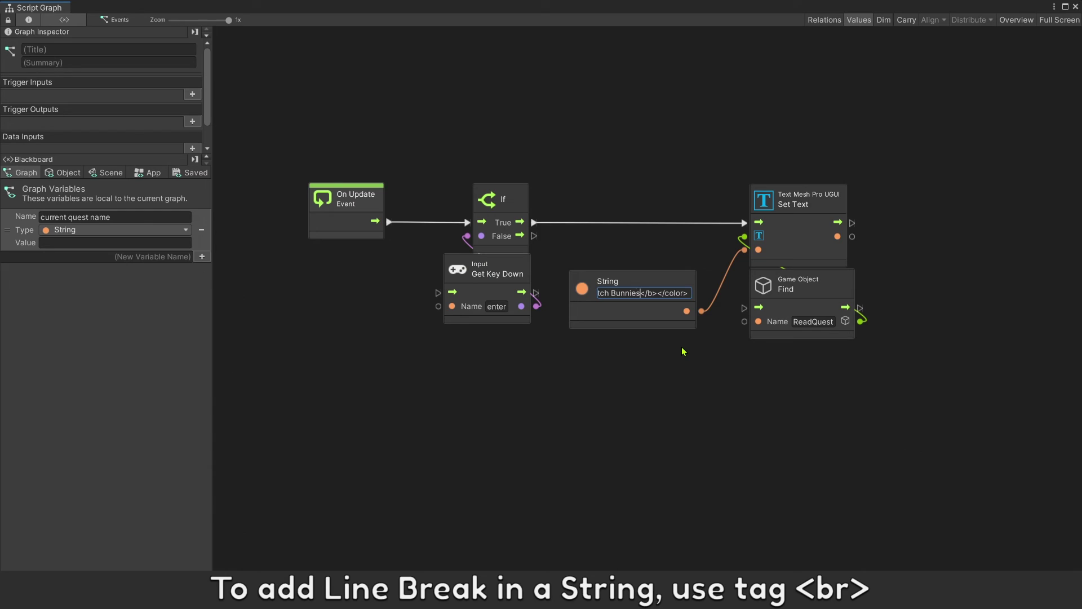
type("<br></b></co")
Insert a <br> tag after "[ Bunny Meat ] x 3" in the String node's quest text.
key("End")
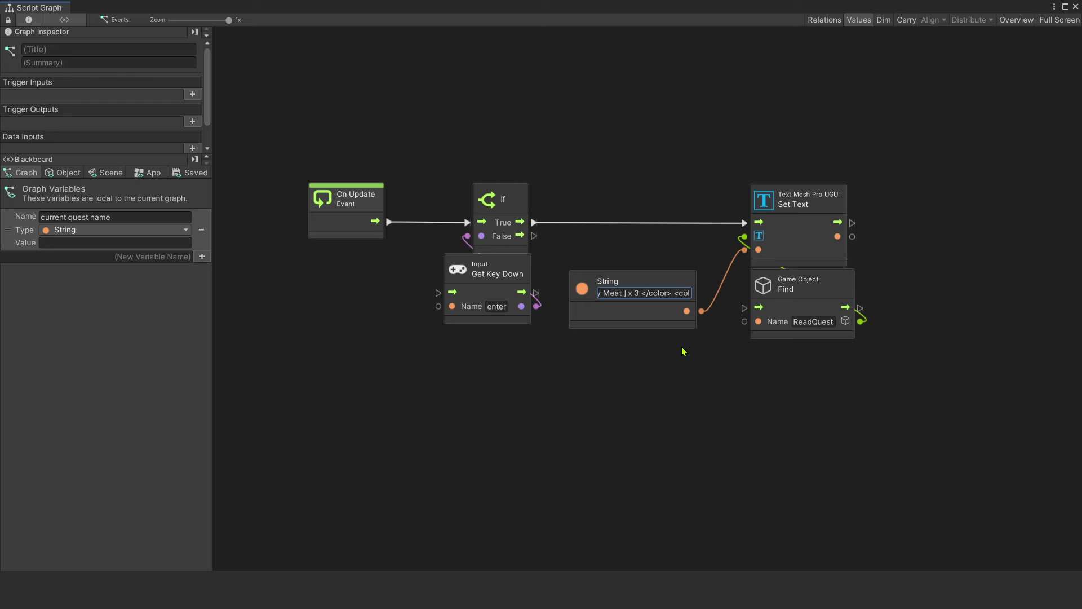
type("<color")
type(" <br>")
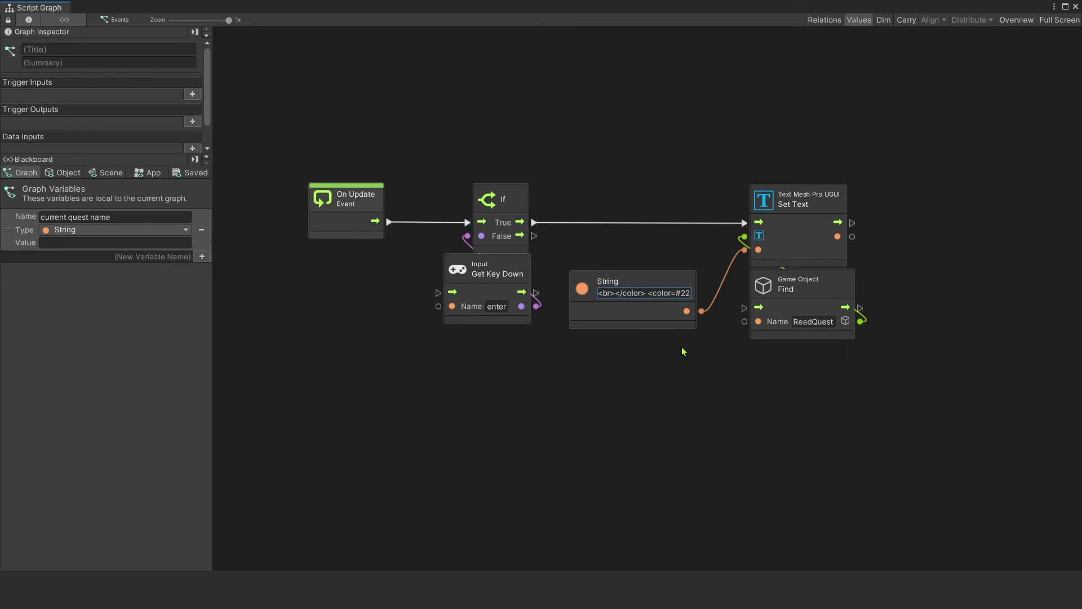